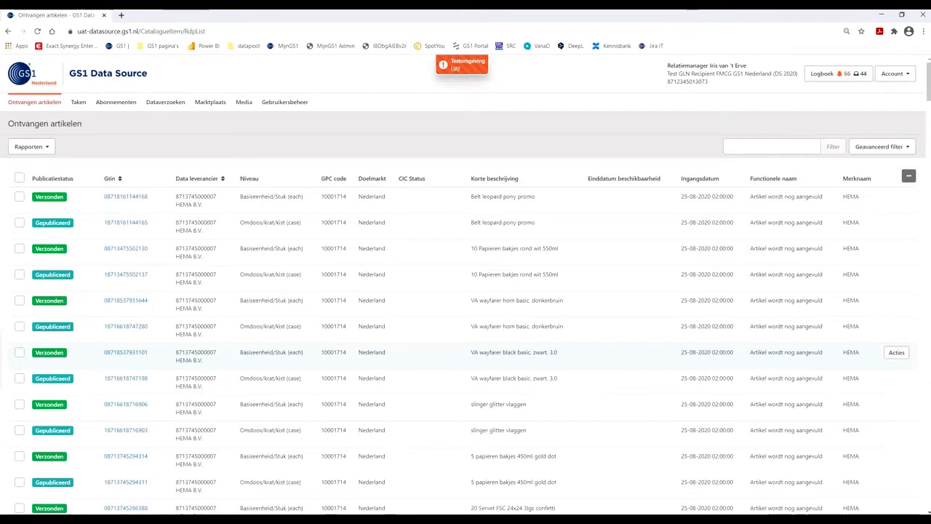
- Review the company settings (Bedrijfsinstellingen), covering the Standaarden, Profiel, Contact and Instellingen sections including the report settings, and close them without saving
click(895, 74)
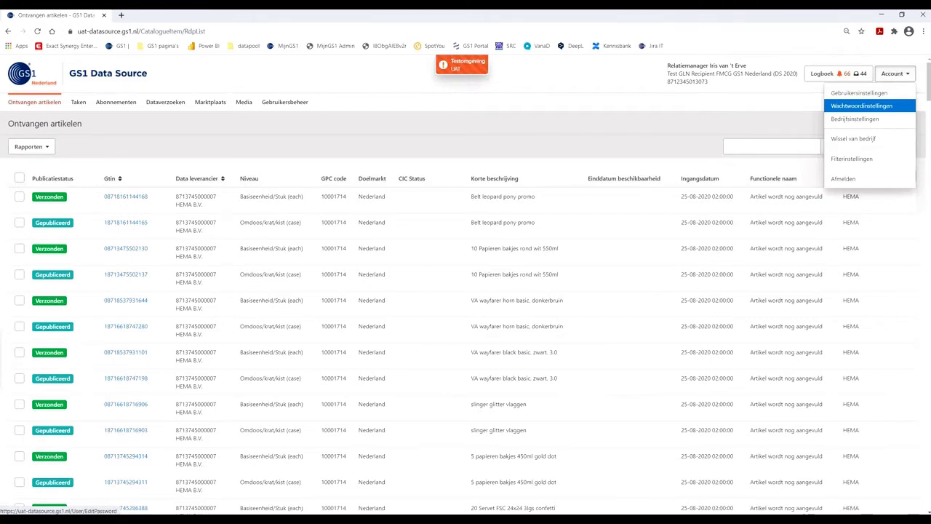
click(854, 119)
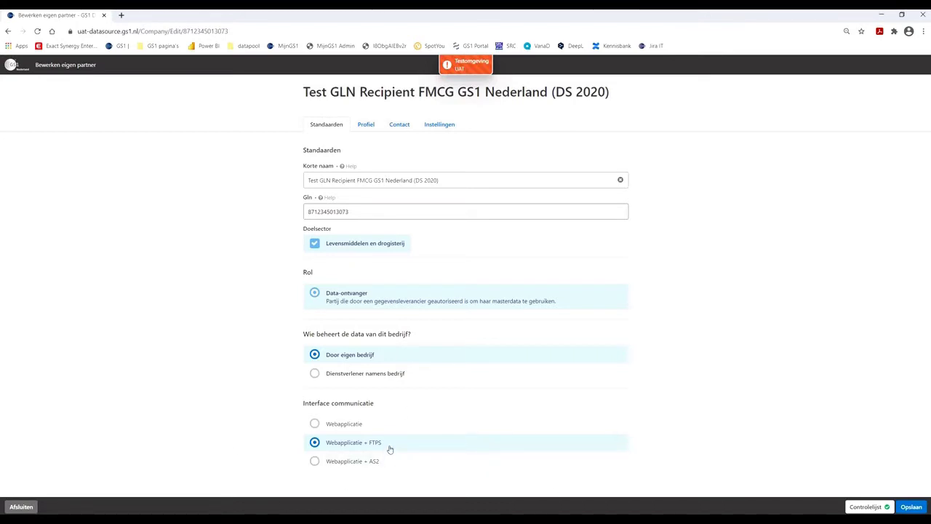
click(363, 129)
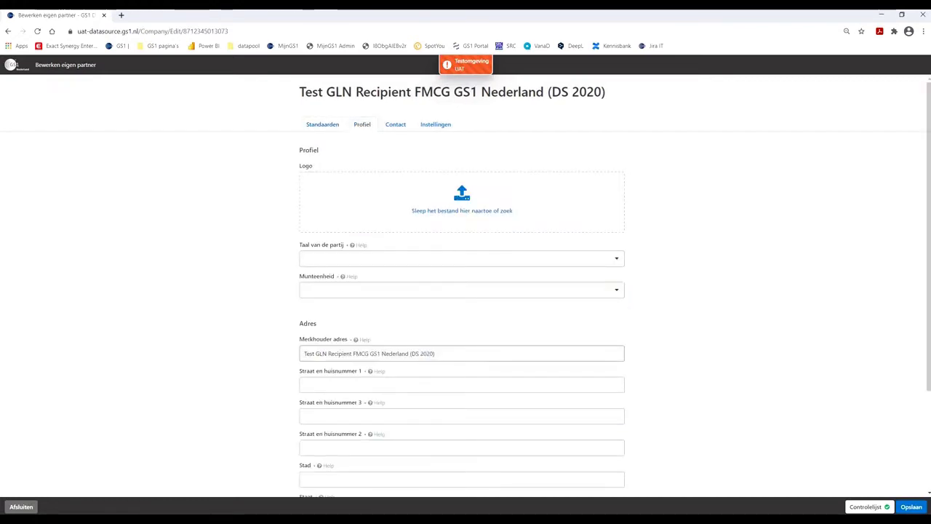
click(395, 125)
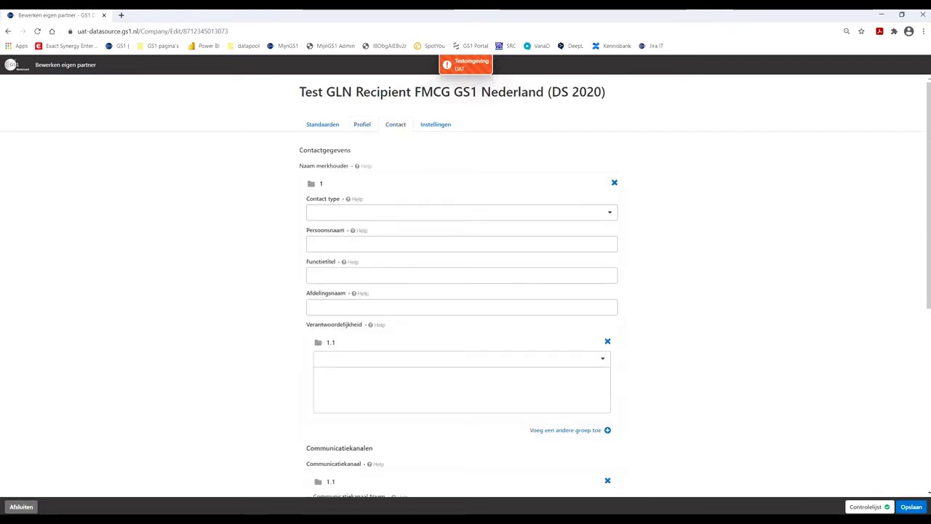
click(435, 124)
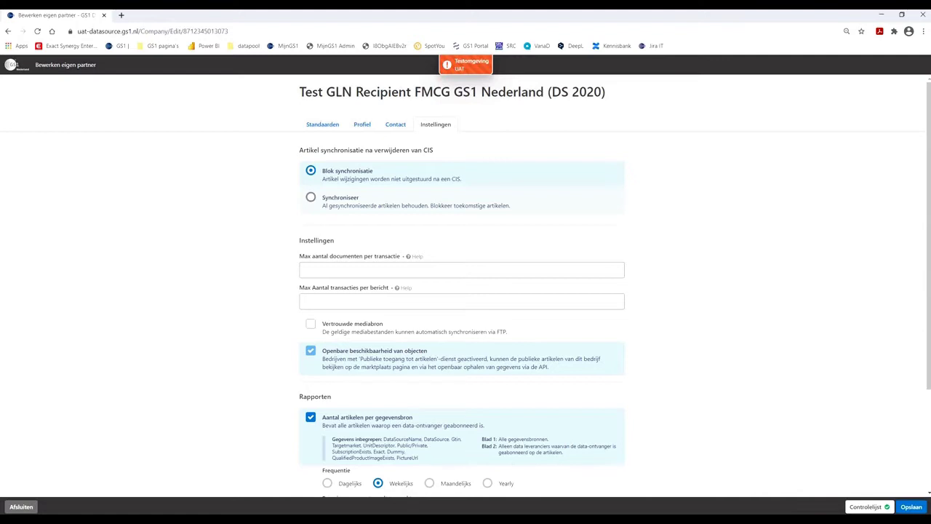
scroll(207, 349, down, 2)
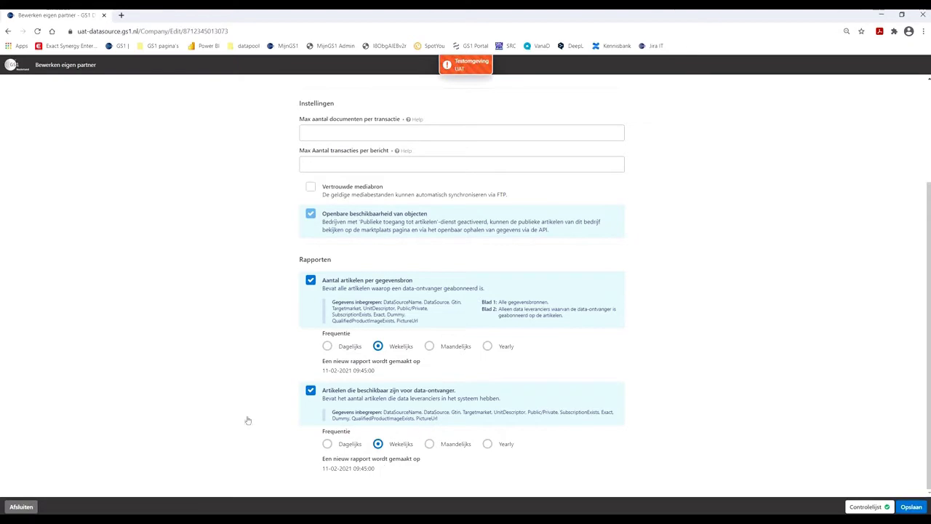
click(22, 506)
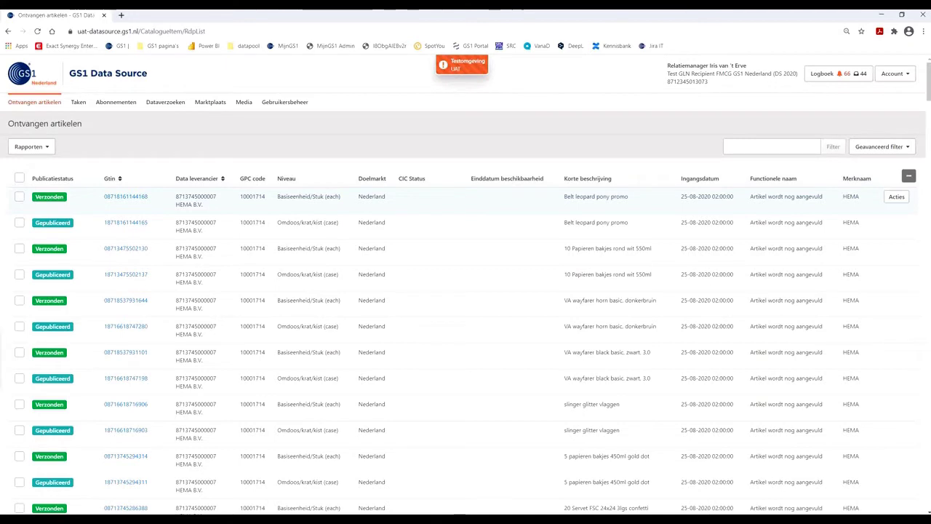
- Hide the Einddatum beschikbaarheid column and show the Variant column in the received articles list
click(909, 175)
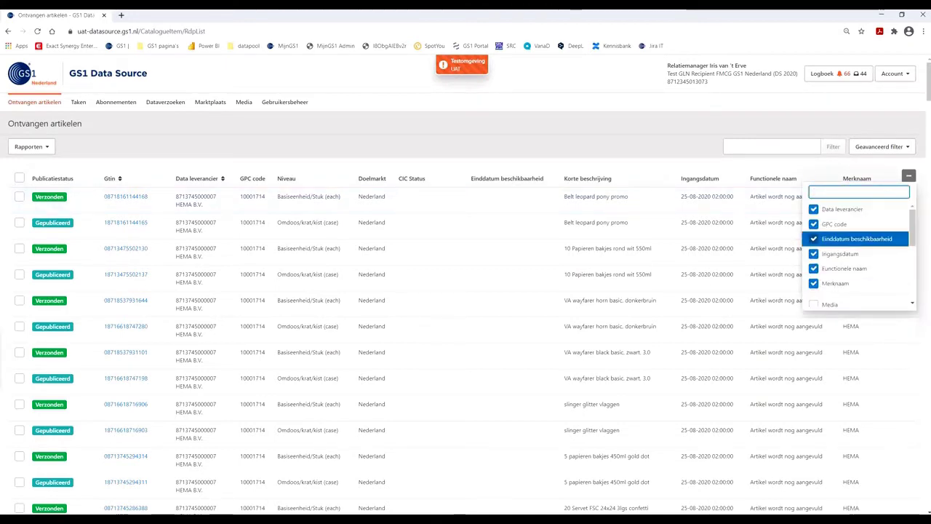
click(844, 238)
scroll(844, 240, down, 2)
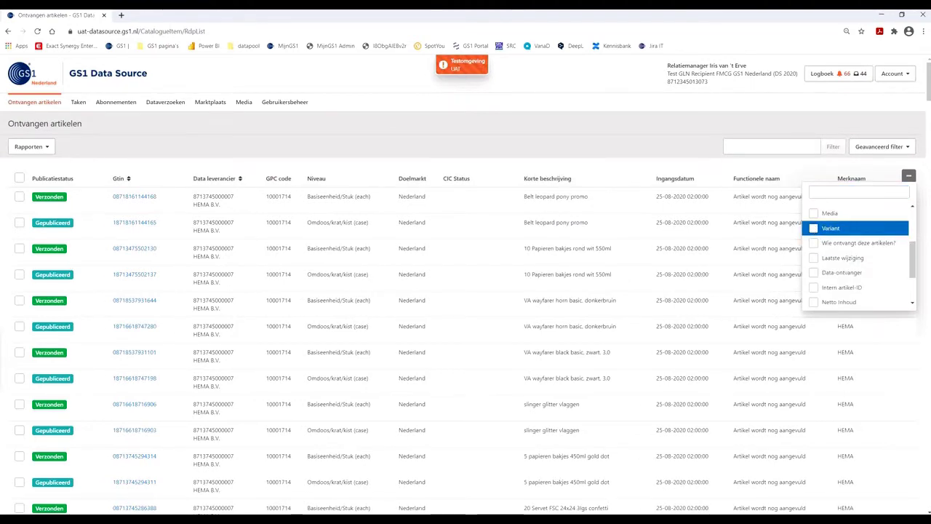
click(831, 228)
click(800, 182)
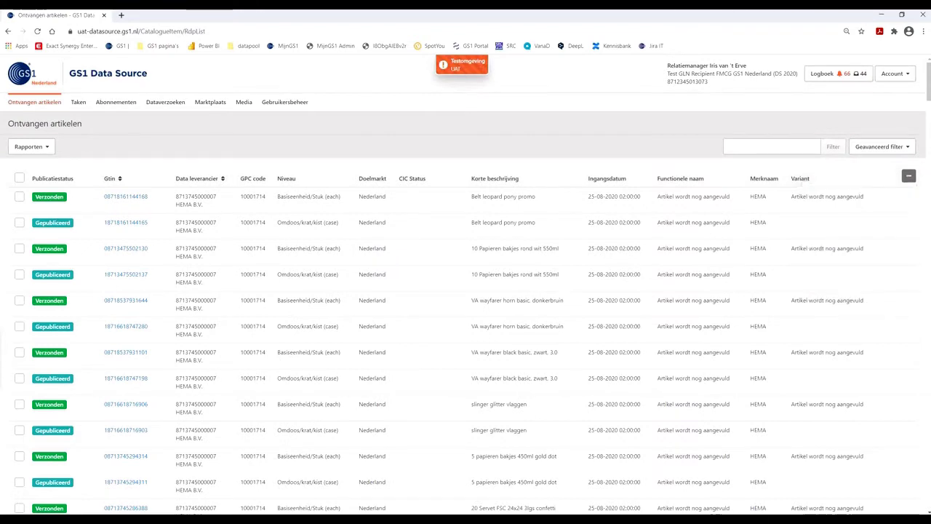
- Look through the available advanced filter fields and filter the received articles on data supplier Bonduelle Nederland B.V
click(881, 146)
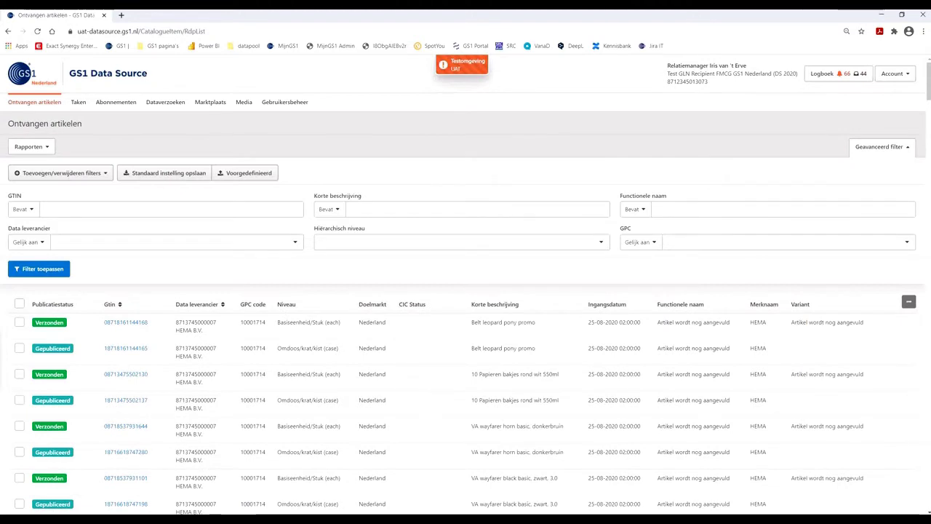
click(61, 173)
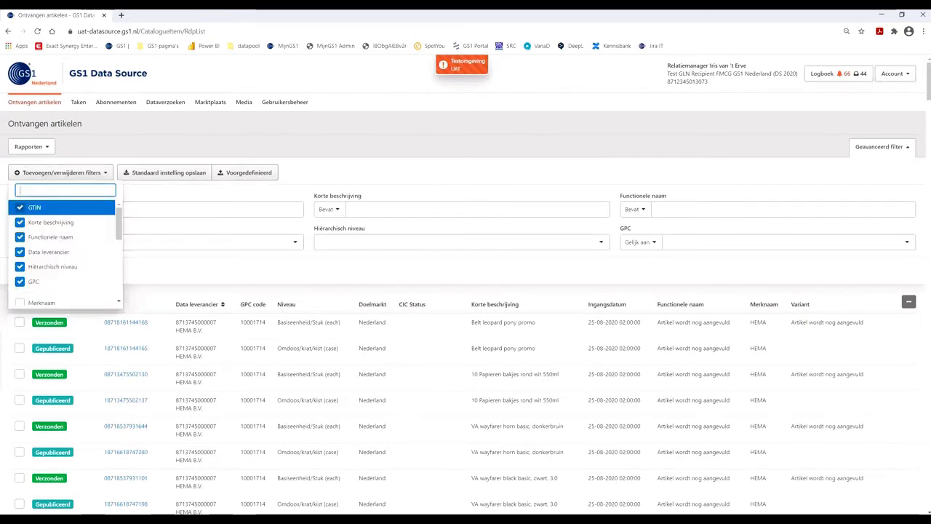
scroll(109, 257, down, 3)
scroll(109, 257, up, 3)
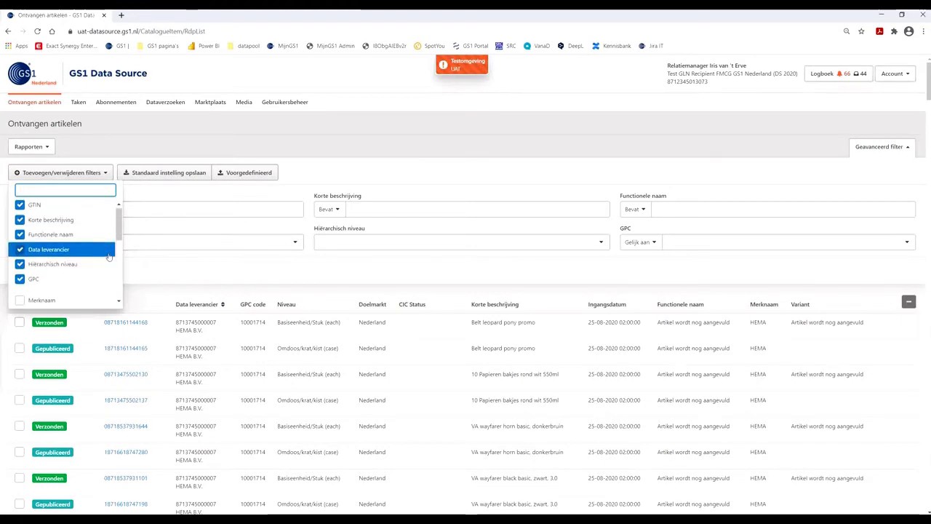
click(188, 259)
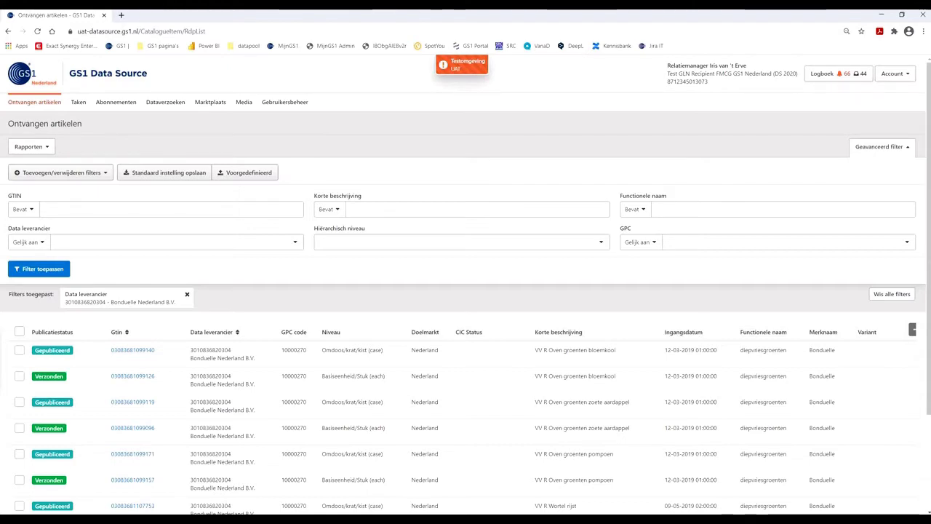
click(173, 242)
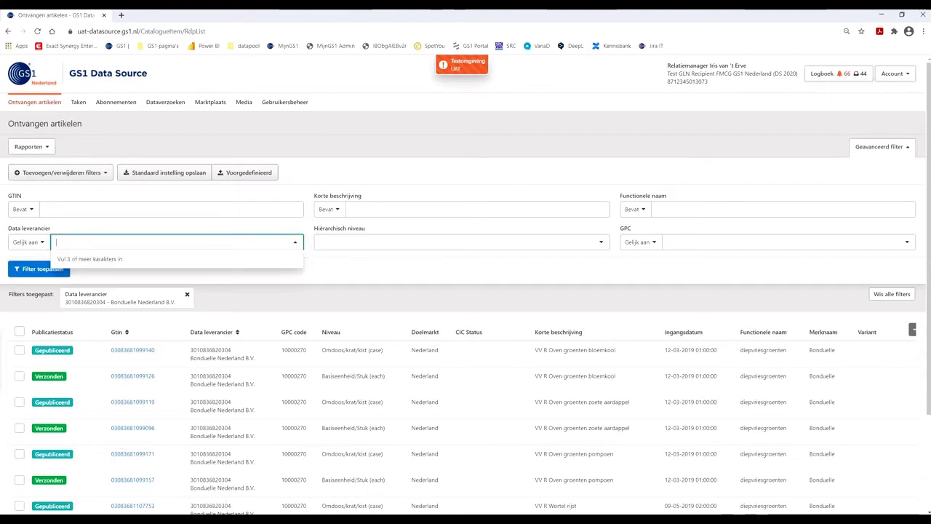
text(bondue)
key(Return)
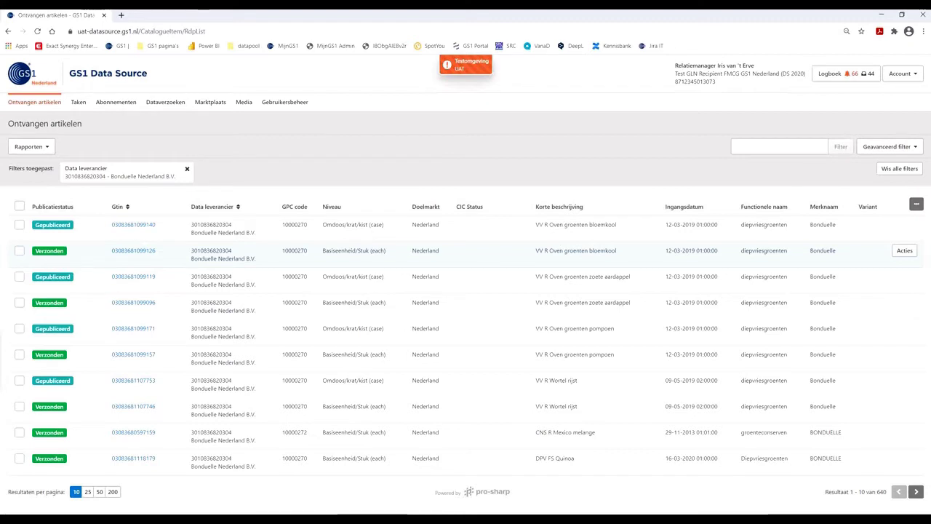
- Change the data supplier filter to Ongelijk aan, add HEMA B.V. beside Bonduelle Nederland B.V., and apply it
click(889, 146)
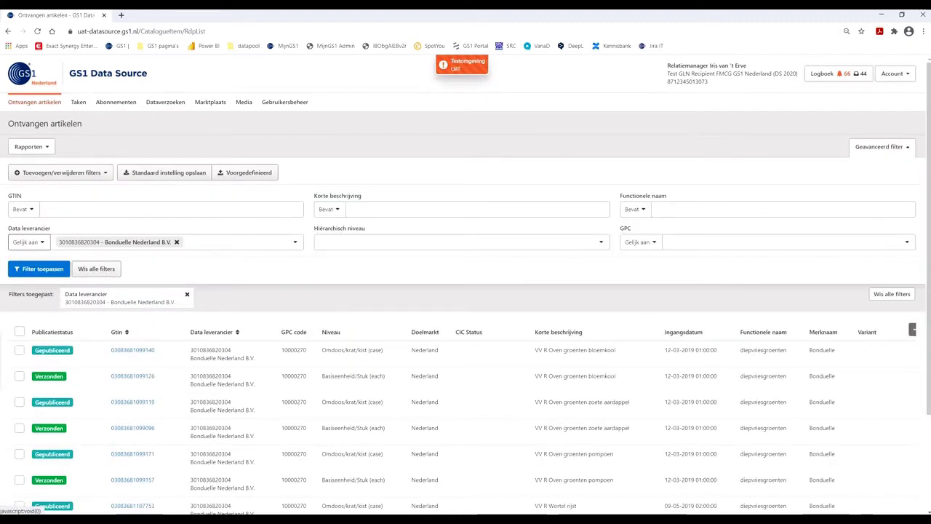
click(28, 242)
click(31, 260)
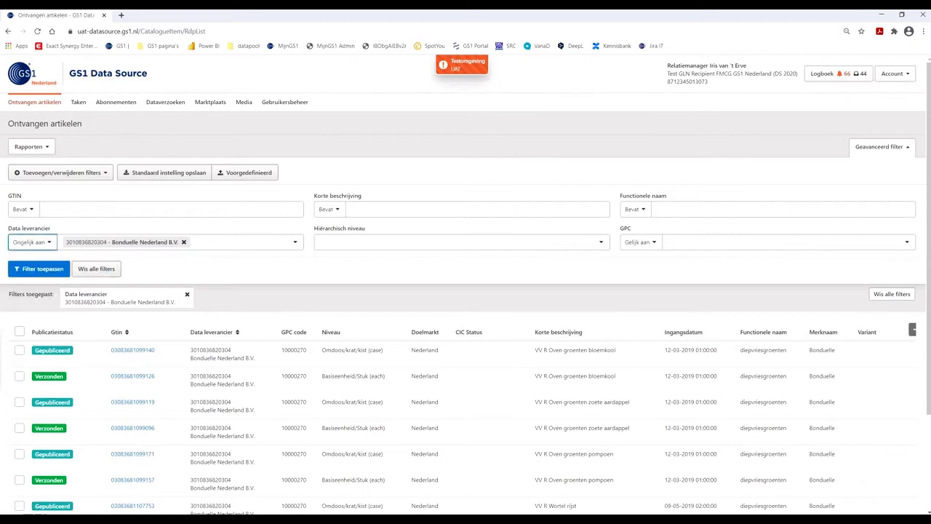
key(Tab)
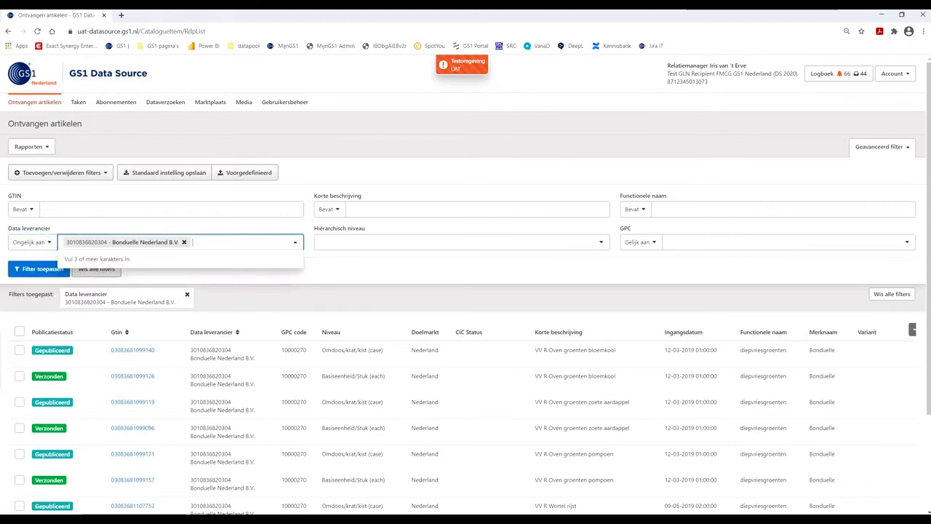
text(hema)
key(Return)
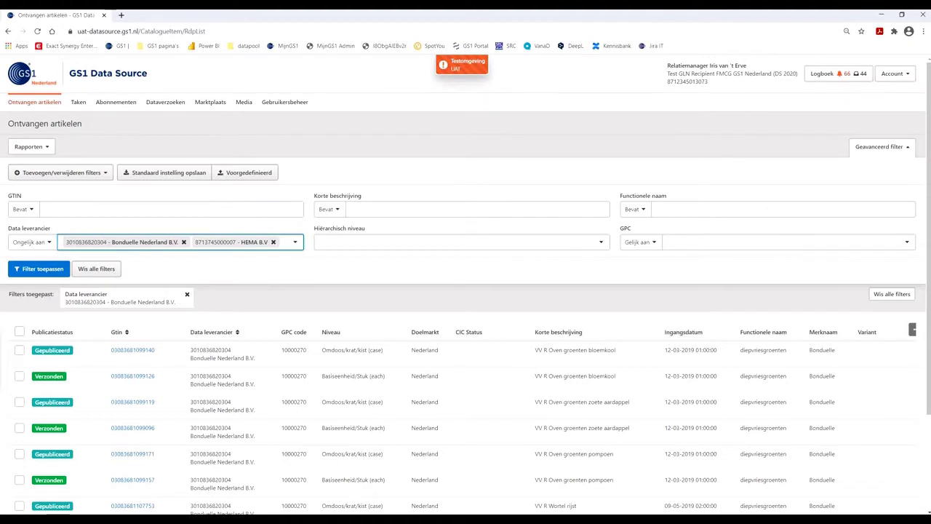
click(39, 269)
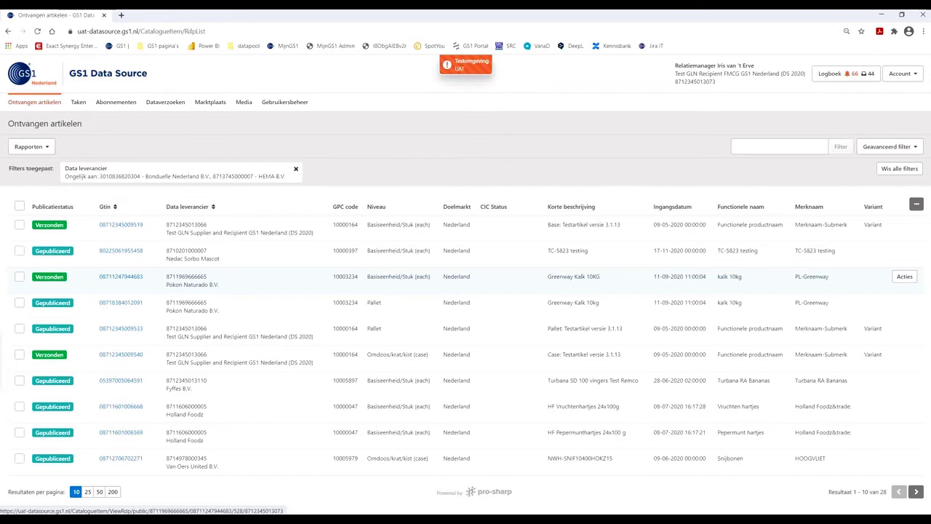
- Open the Greenway Kalk 10KG base unit article and view its Afmetingen en gewichten and Markeringen op verpakking modules
click(20, 276)
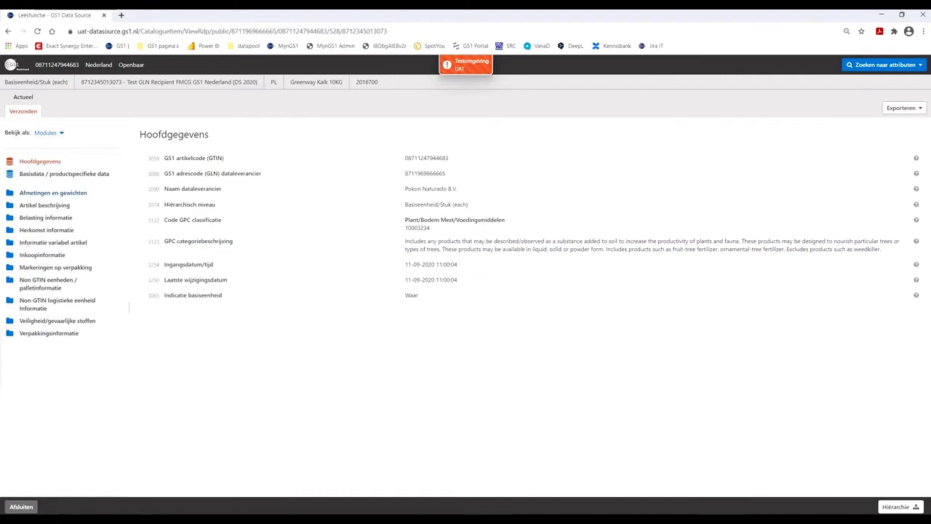
click(53, 193)
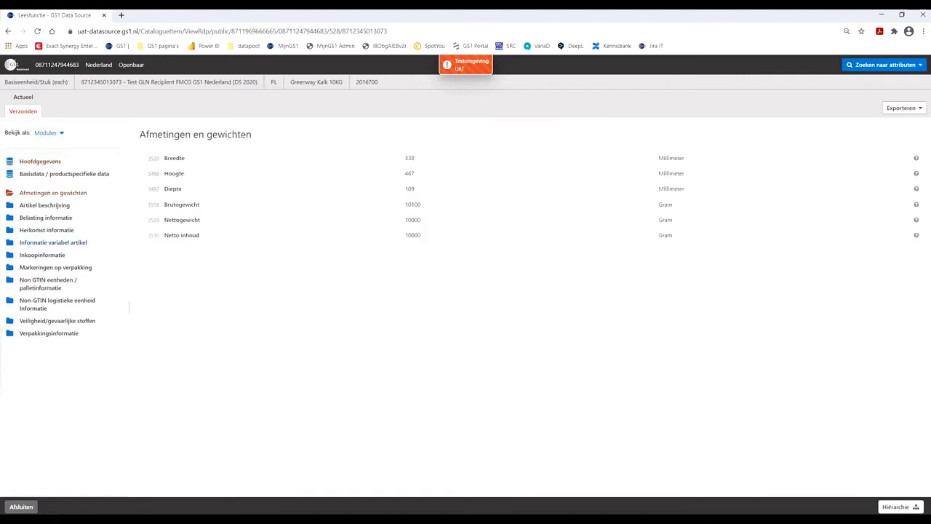
click(55, 267)
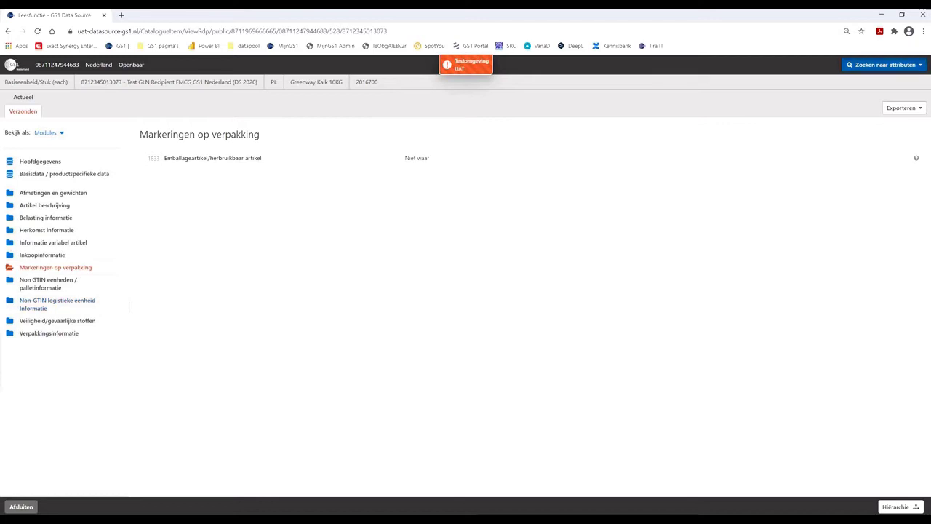
- Search the article's attributes for "func" and go to Functionele productnaam
click(884, 64)
text(func)
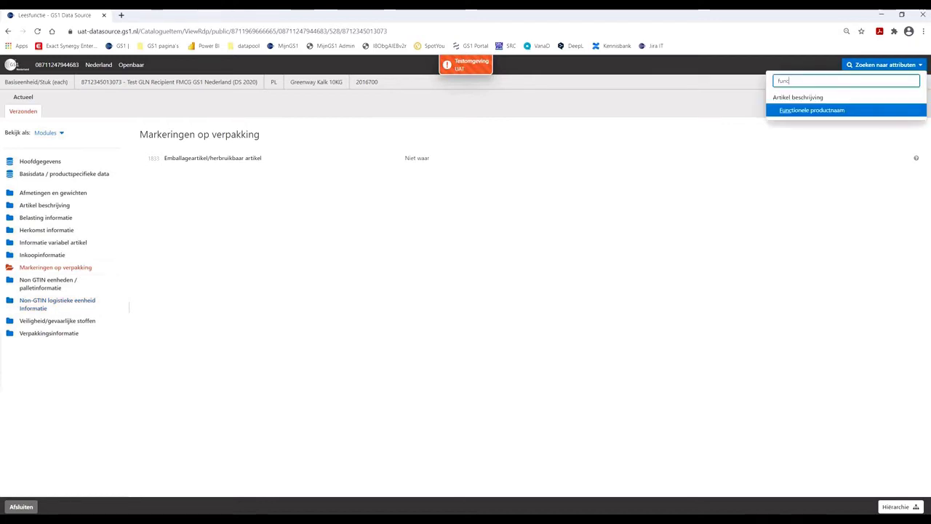
key(Return)
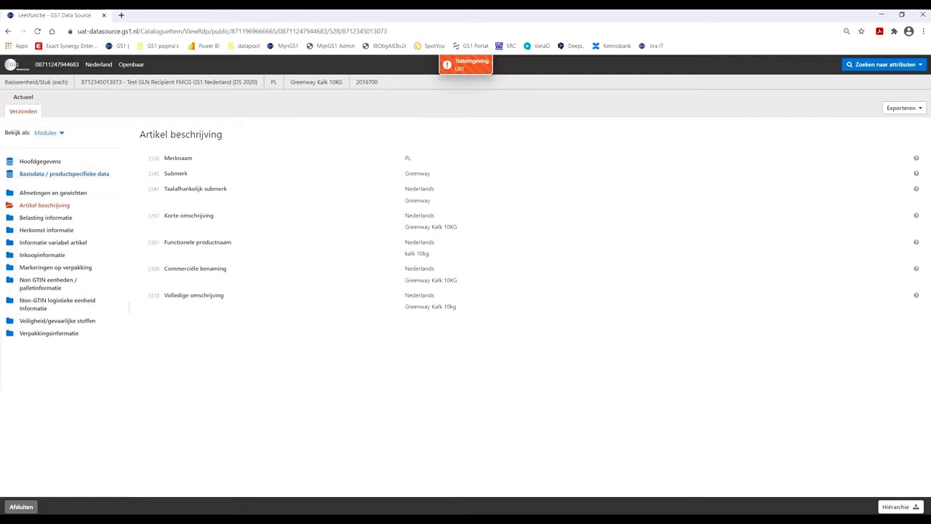
- Examine the article's Basisdata / productspecifieke data, including the additional classification properties
click(64, 174)
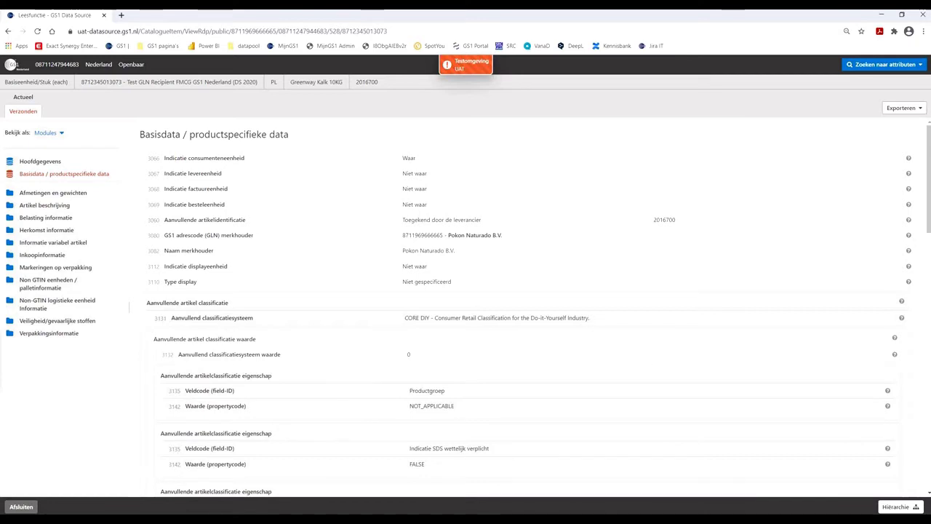
scroll(397, 305, down, 4)
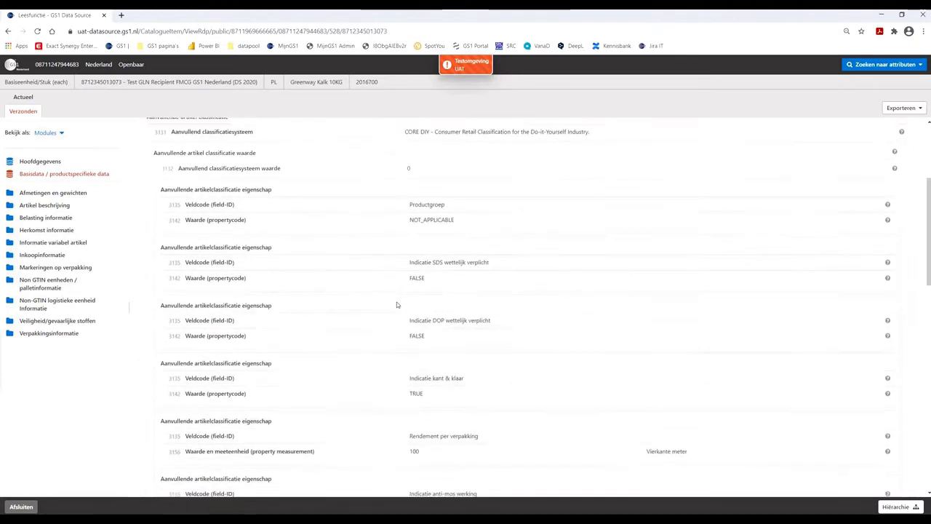
scroll(397, 305, down, 1)
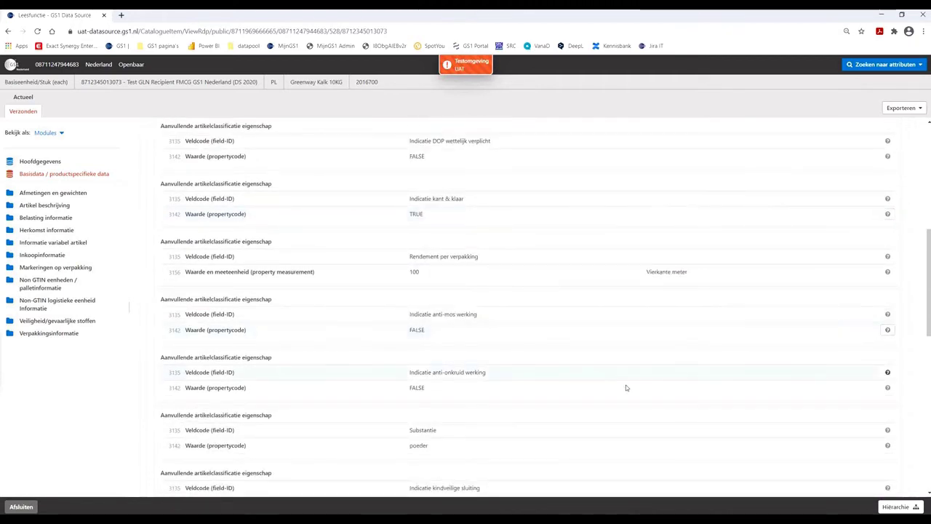
- Open the parent pallet article from the article's hierarchy, view its main data, and return to the received articles list
click(895, 507)
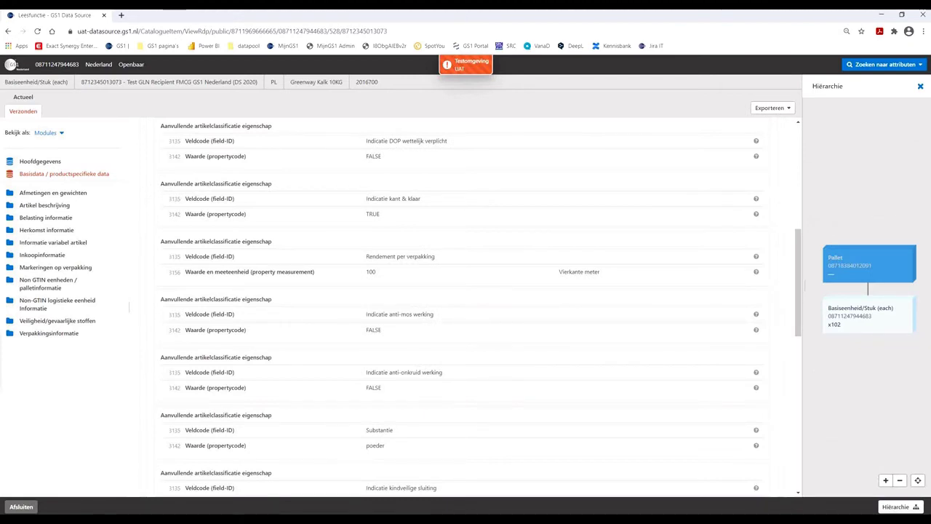
click(869, 263)
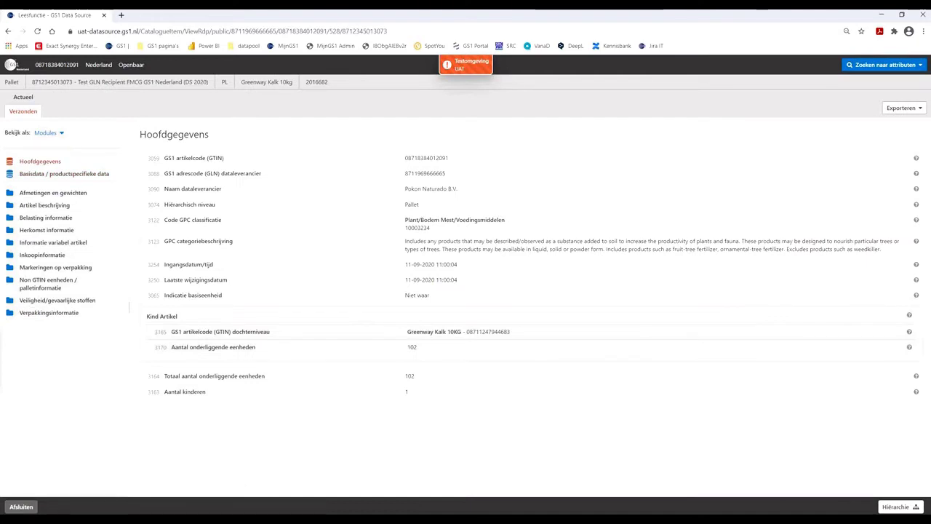
click(21, 507)
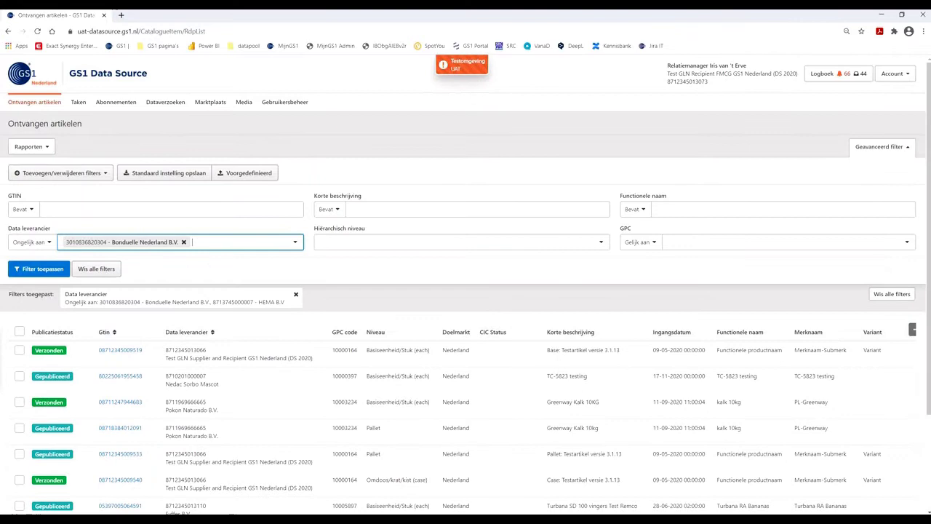
- Set the data supplier filter to Gelijk aan with only Bonduelle Nederland B.V. and apply it
click(32, 241)
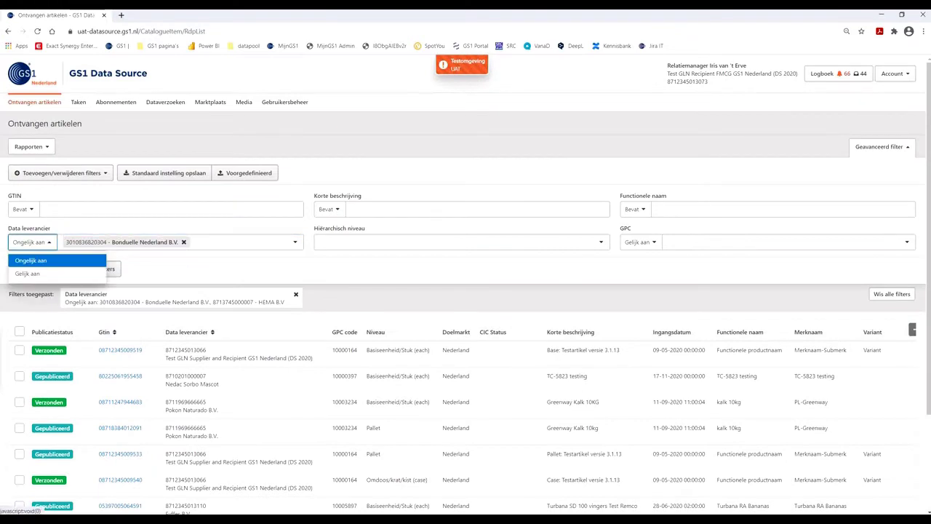
click(28, 273)
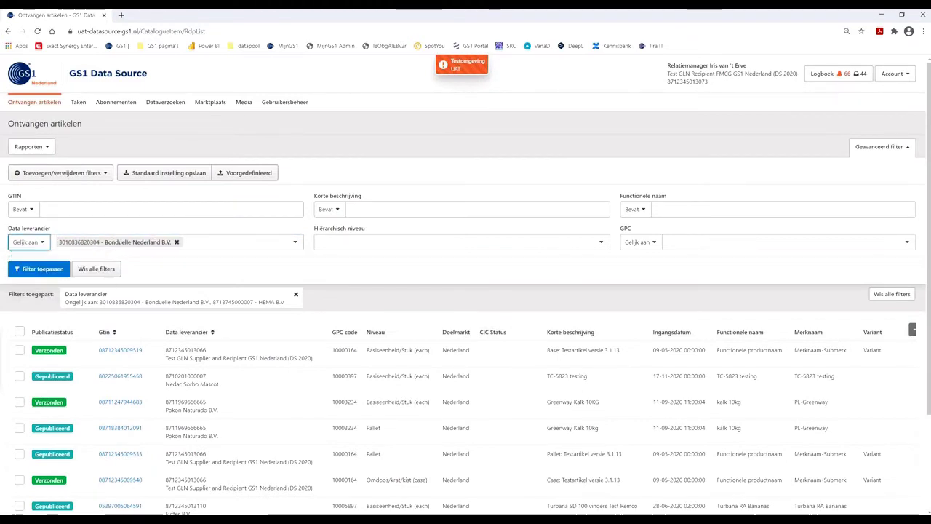
click(33, 269)
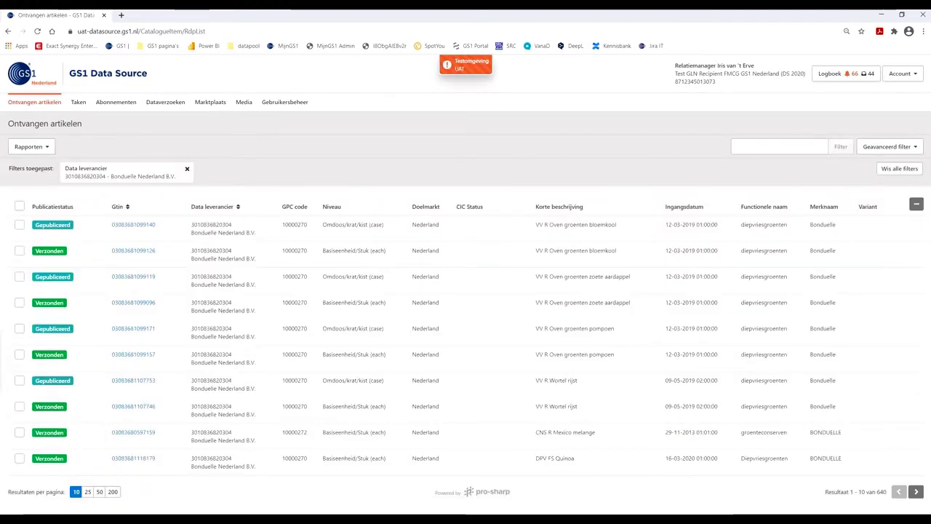
- Create a complete-dataset Excel report of the filtered articles, received by Alleen ik, and check it in the task list
click(31, 146)
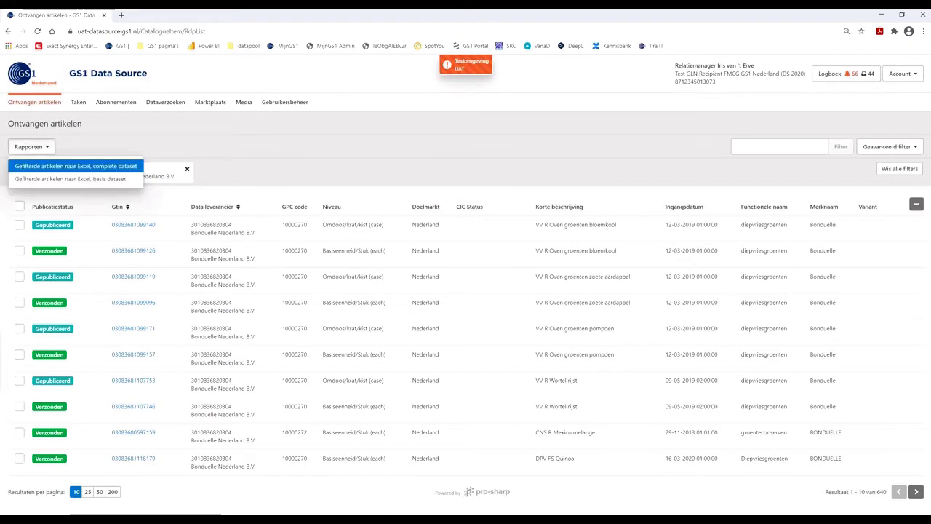
click(76, 166)
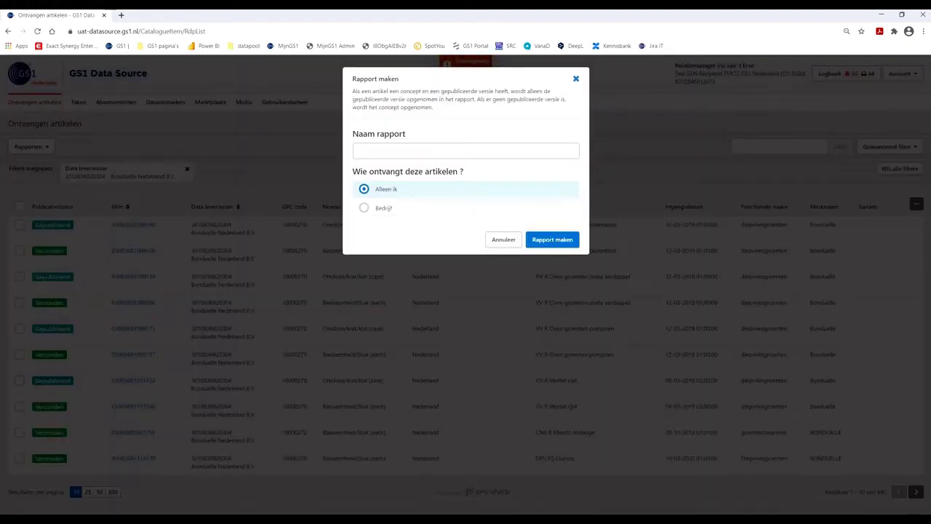
click(357, 151)
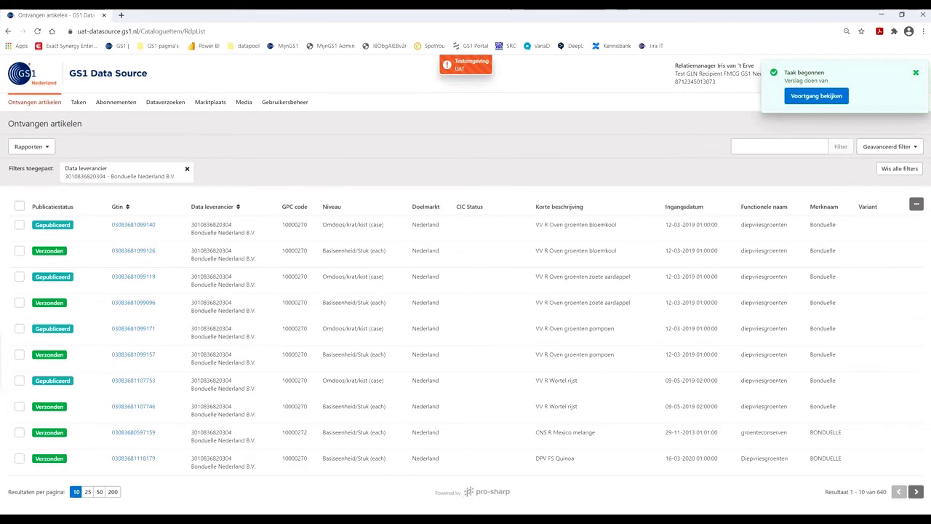
click(77, 102)
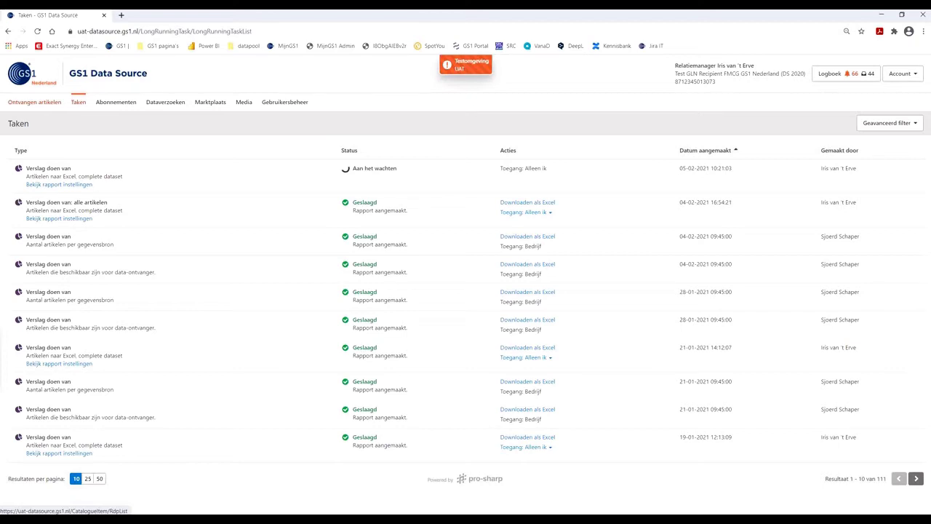
- Return to the received articles and export the Product sheet (retail) for the VV R Oven groenten bloemkool base unit
click(34, 102)
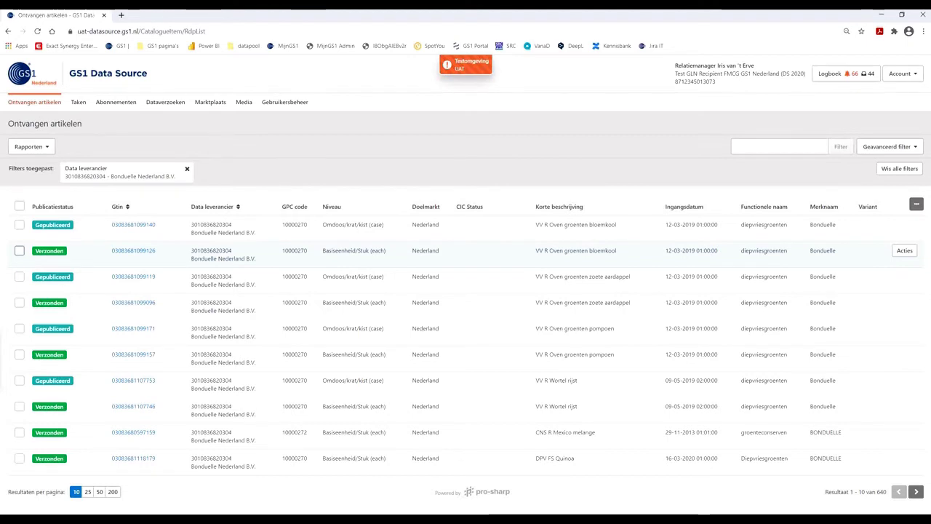
click(19, 250)
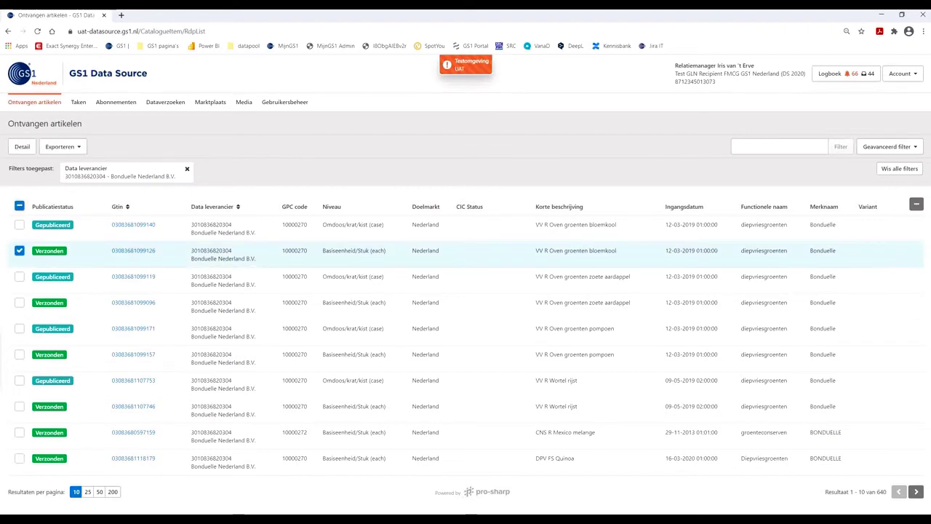
click(62, 146)
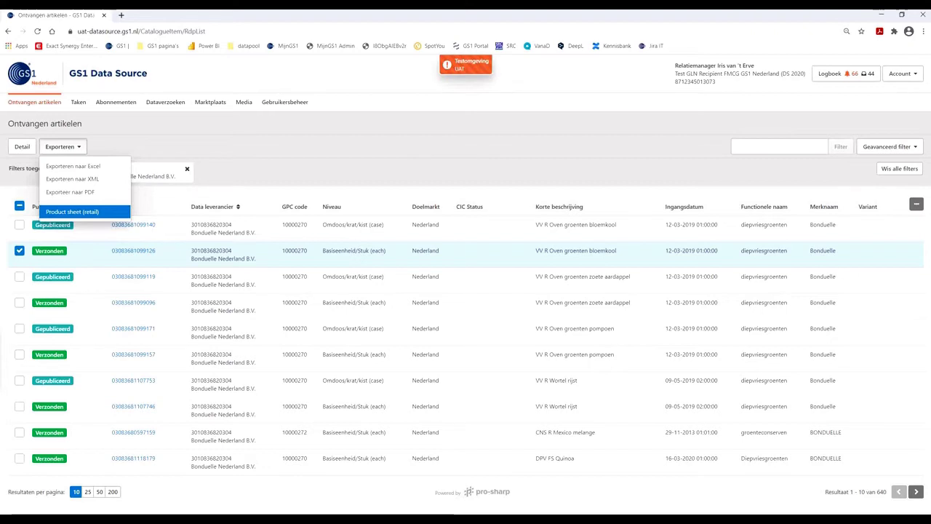
click(72, 212)
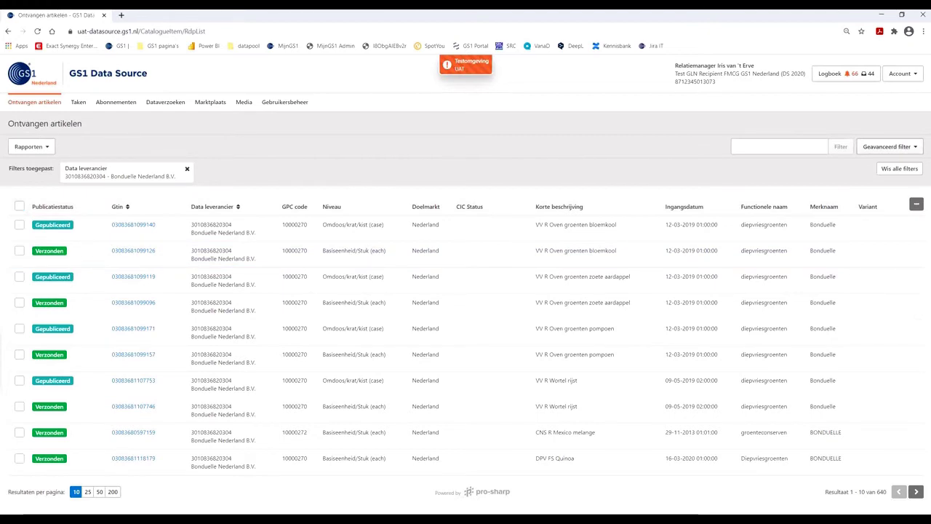
- Filter the articles additionally by hierarchical level Basiseenheid/Stuk (each) and functional name containing diepvriesgroenten
click(889, 147)
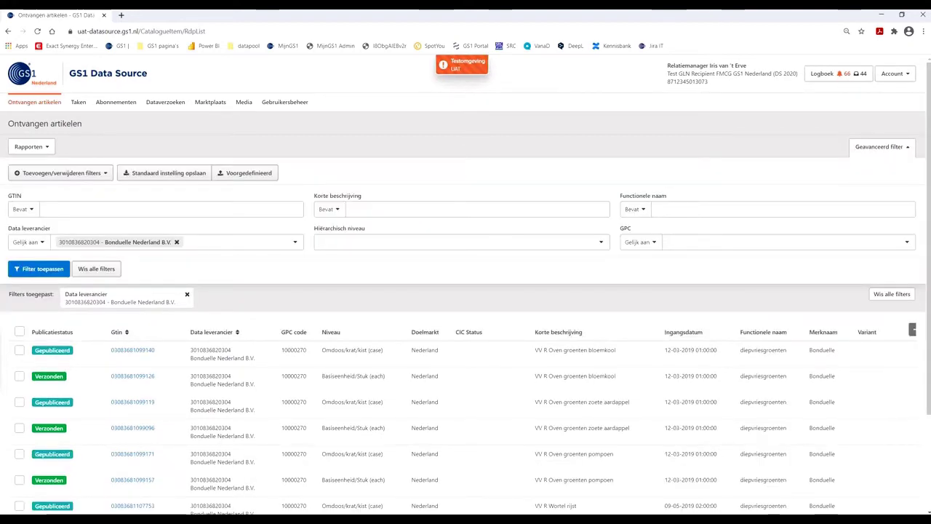
click(461, 242)
click(355, 260)
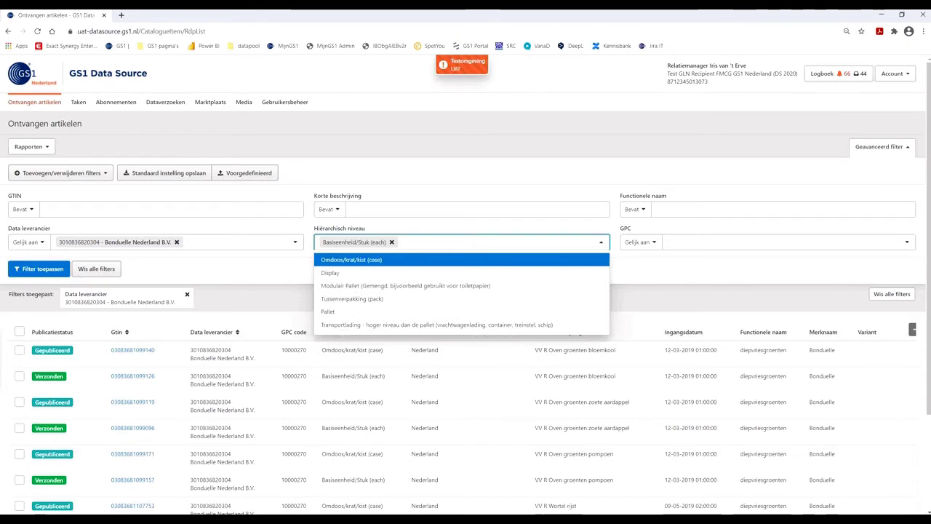
click(658, 209)
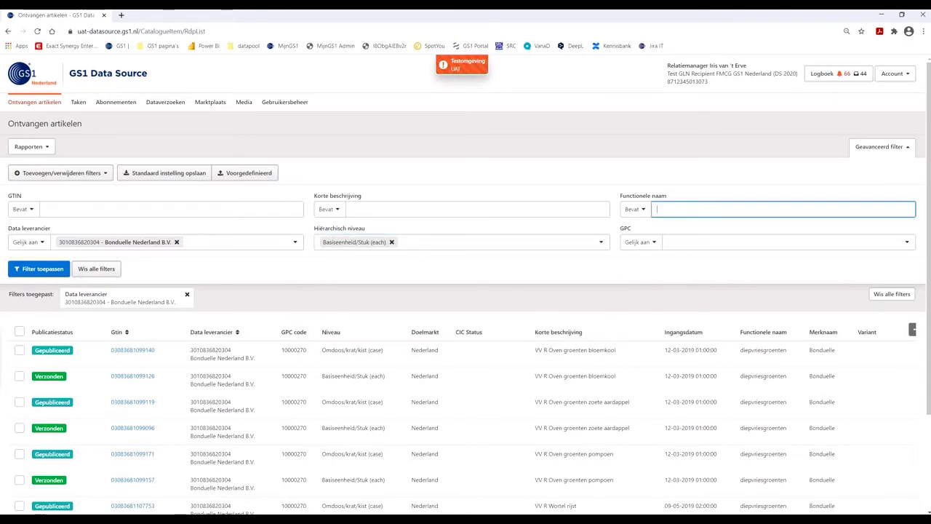
text(diepvriesgroenten)
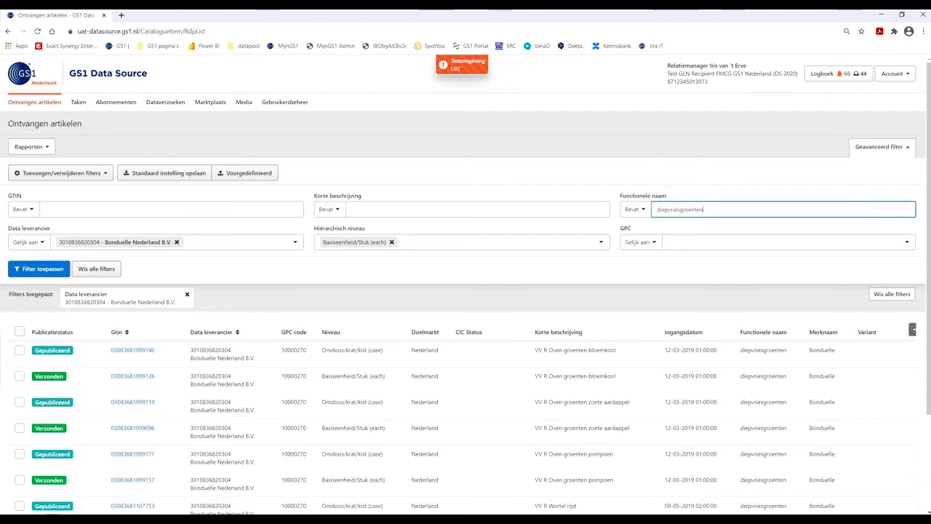
key(Return)
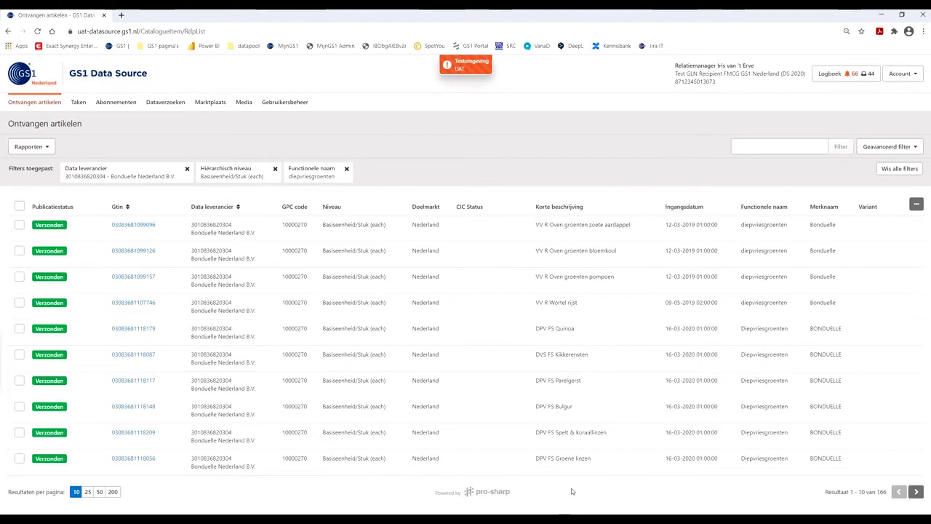
- Show 200 results per page and export all listed articles to XML
click(113, 494)
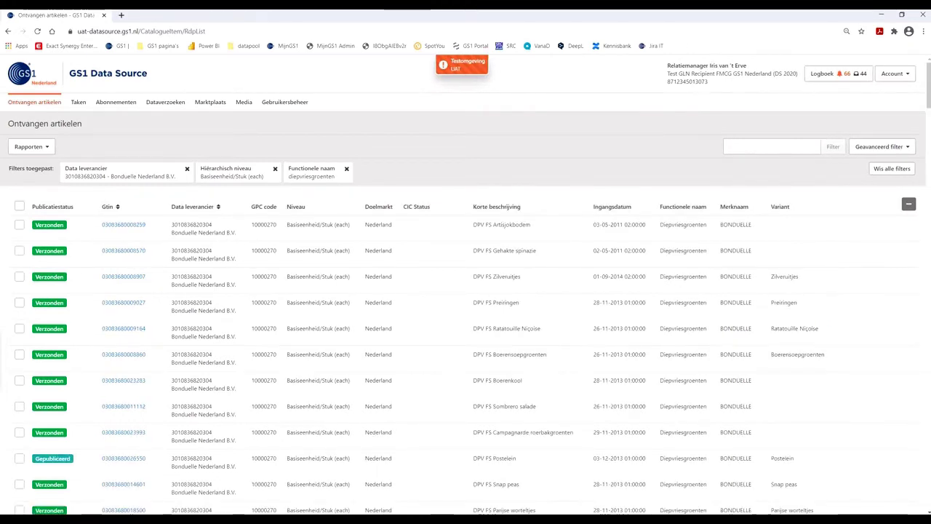
click(19, 206)
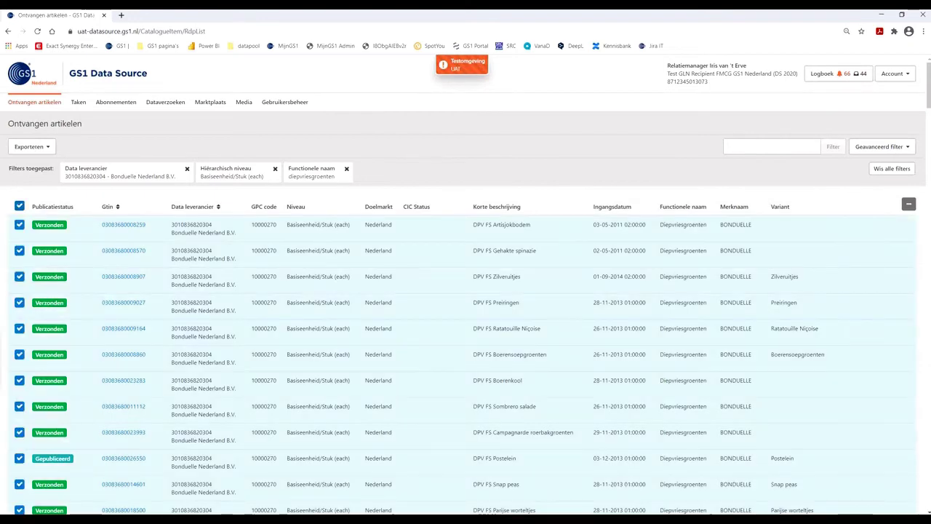
click(31, 146)
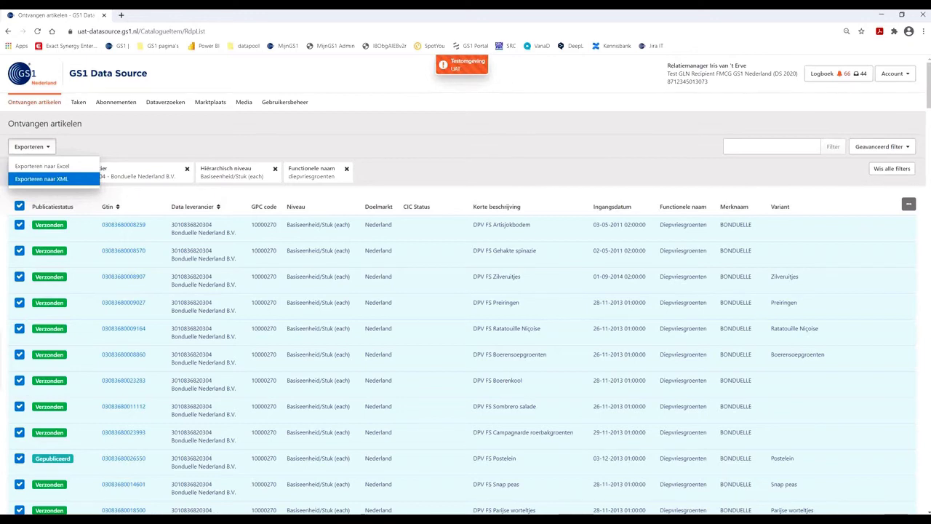
click(41, 179)
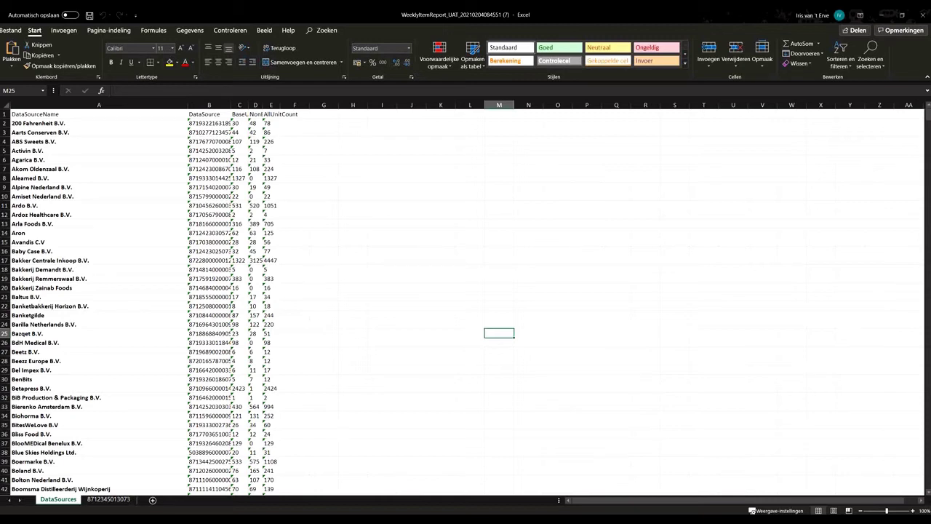
- In the weekly item report workbook in Excel, view the recipient's own sheet with the unit count columns widened, and close the workbook
click(108, 499)
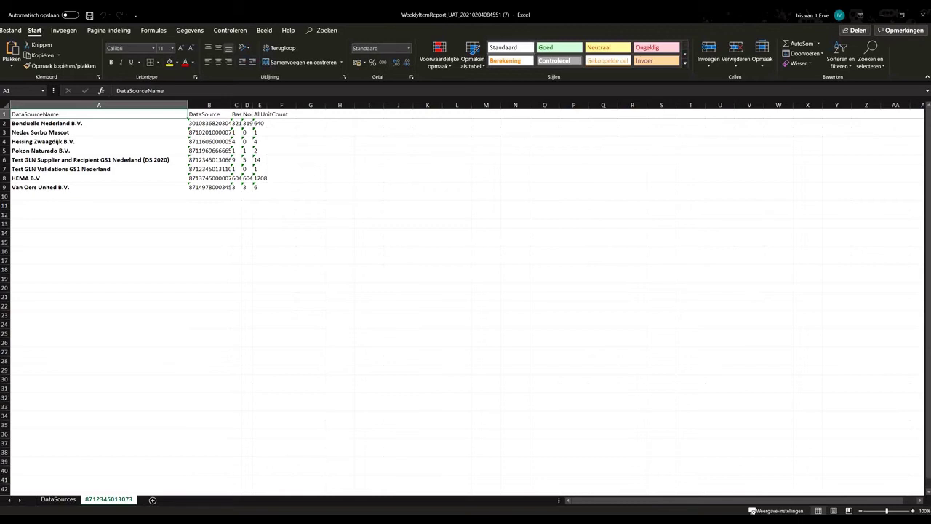
drag(236, 105, 281, 105)
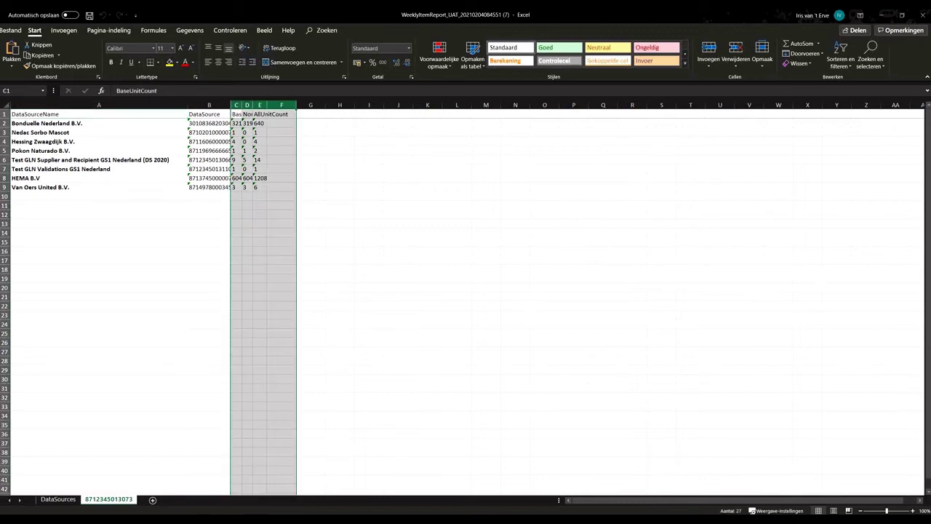
double_click(267, 105)
click(305, 259)
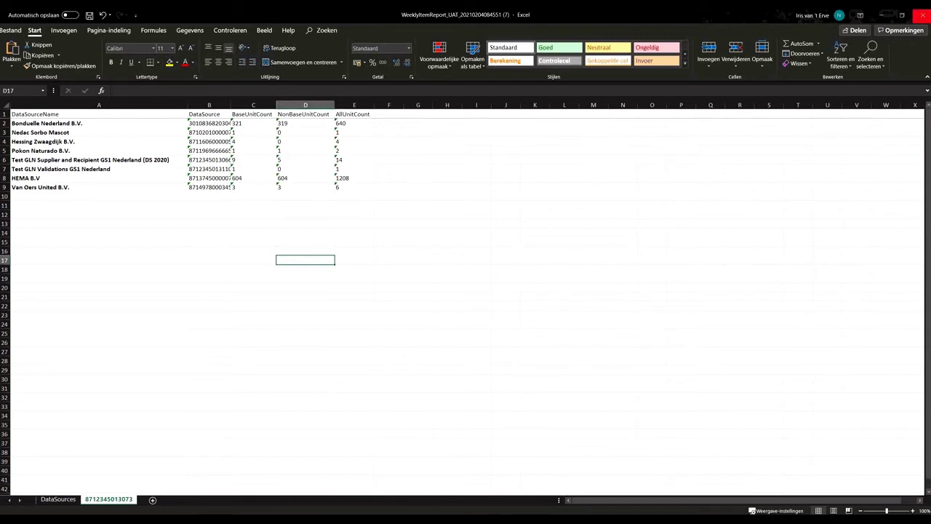
click(923, 15)
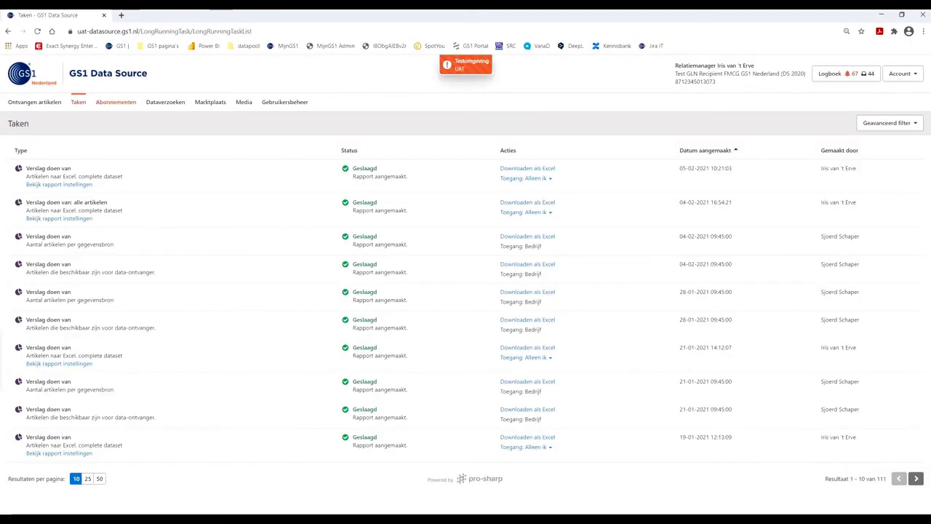
- Go to the subscriptions, choose the removal option for Sel Chemie B.V., and select the Remia subscription
click(116, 101)
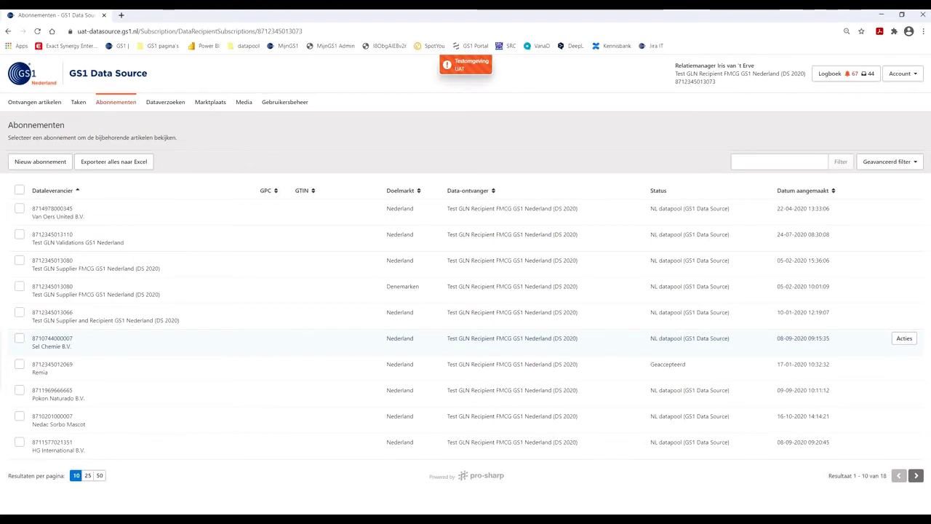
click(904, 338)
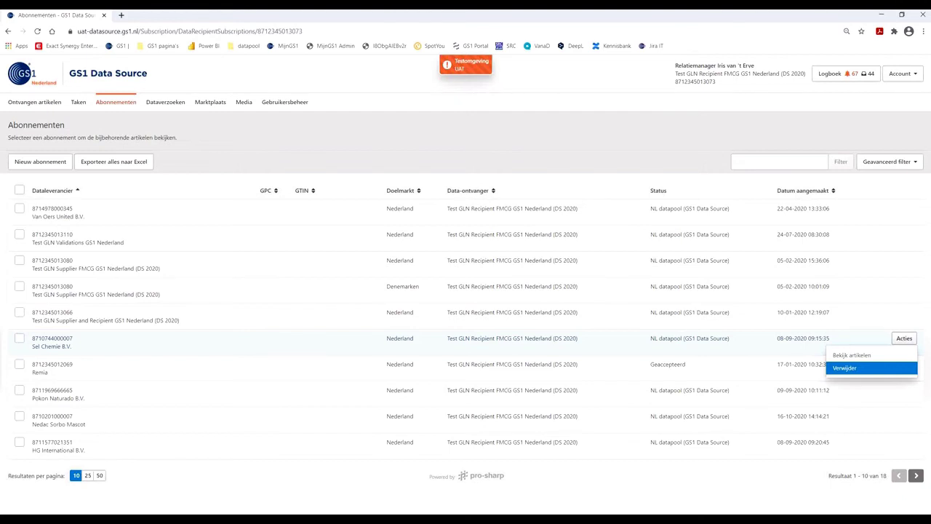
click(870, 368)
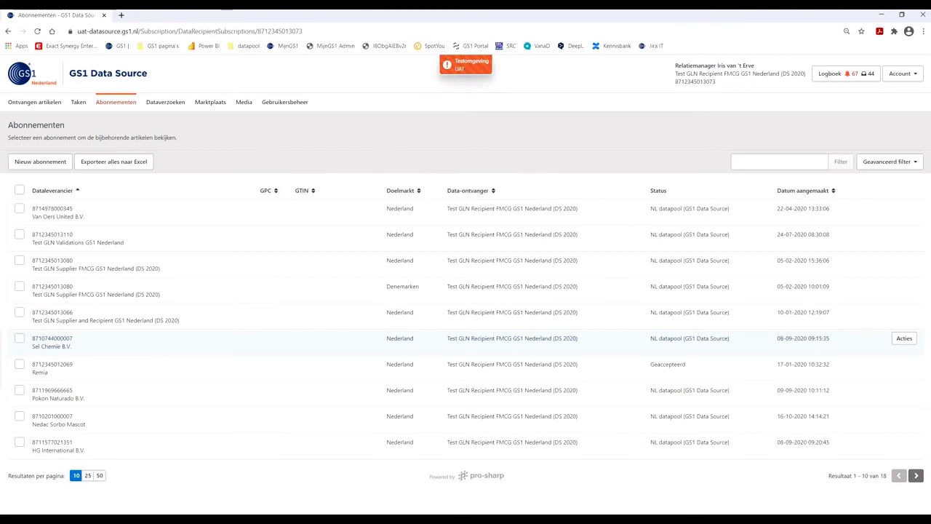
click(19, 363)
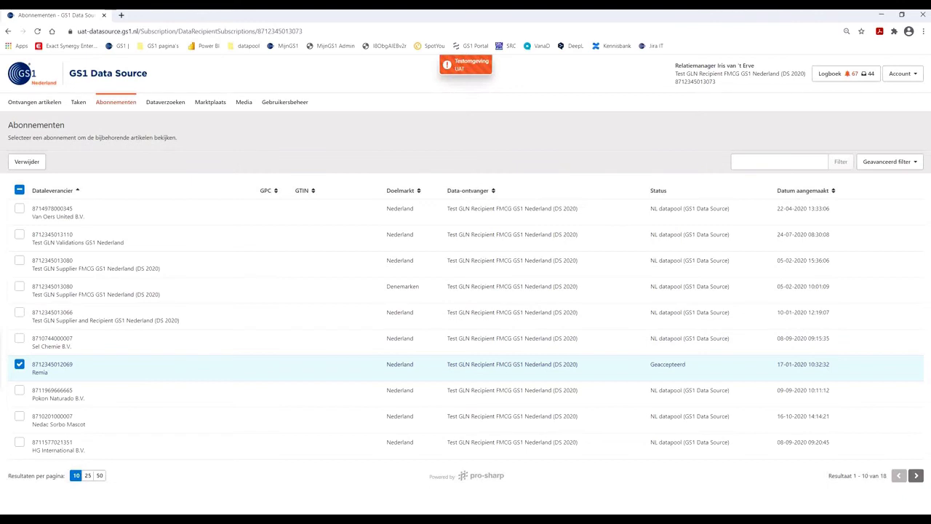
- Go to the data requests, view the form for a new data request, and leave it without saving
click(165, 102)
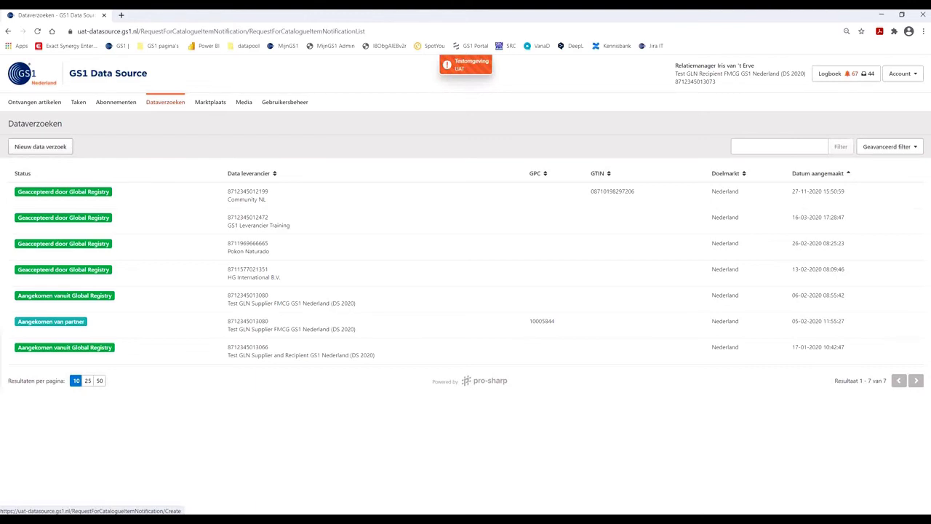
click(40, 146)
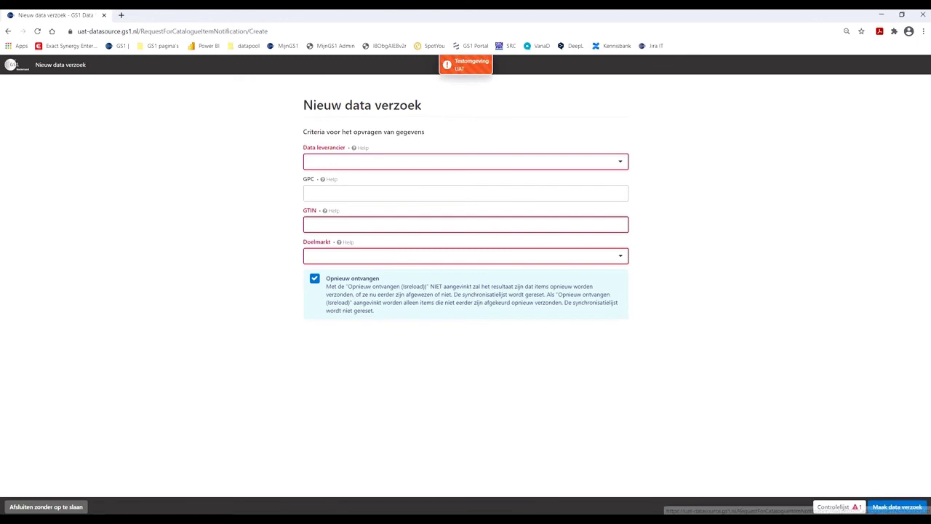
click(46, 507)
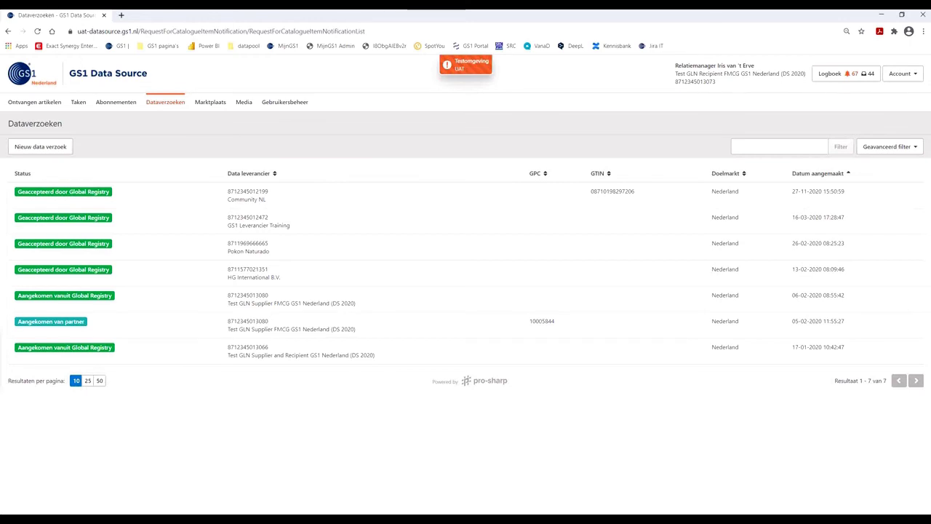
- Go to the marketplace and look through the filters that can be added to its article list
click(210, 102)
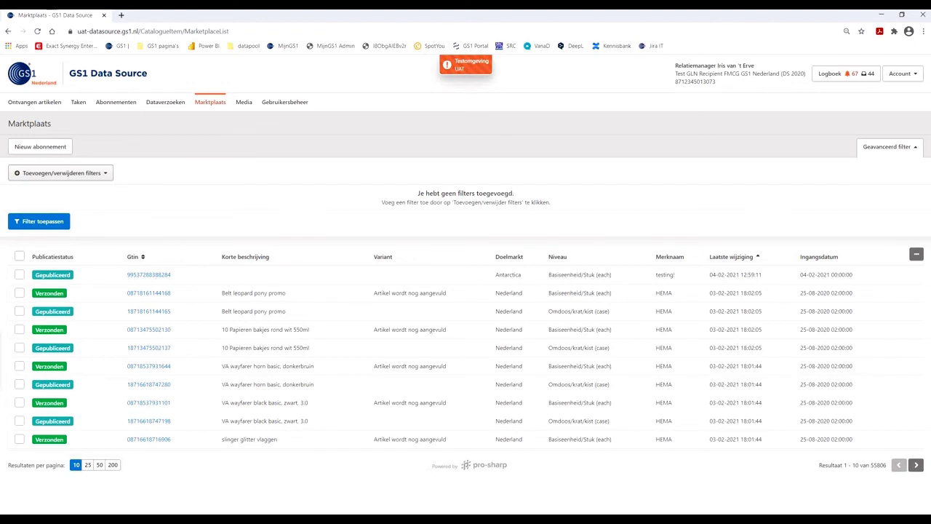
click(61, 172)
scroll(80, 276, down, 3)
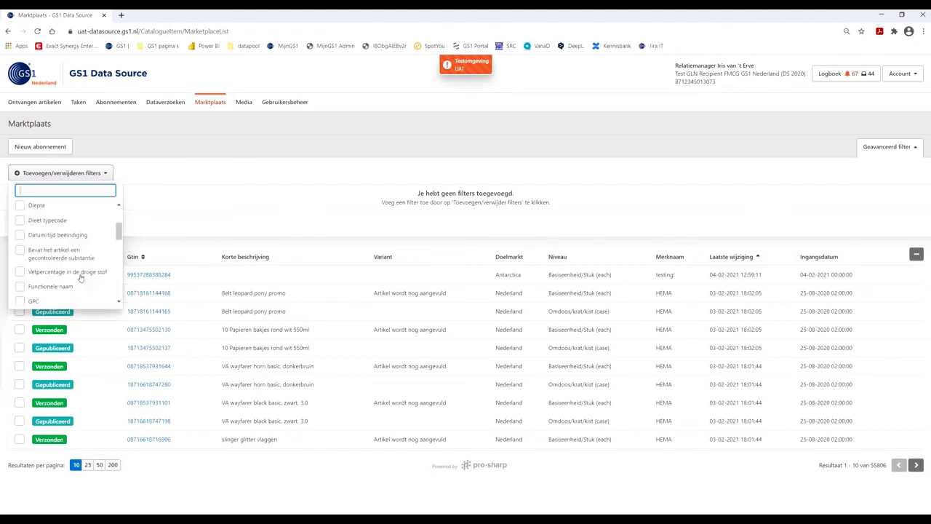
scroll(81, 276, up, 3)
click(159, 215)
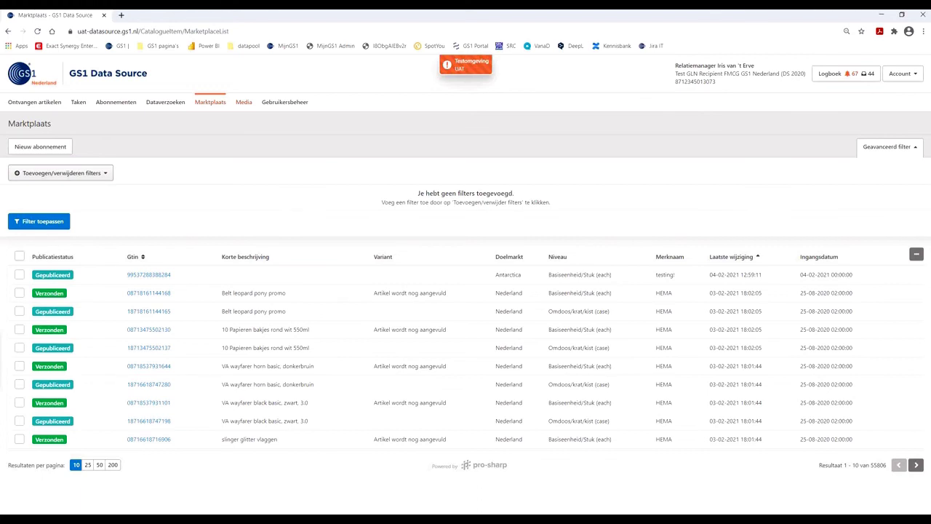
- In the media library, examine the download format and scale options for the first product image, and cancel the download
click(244, 101)
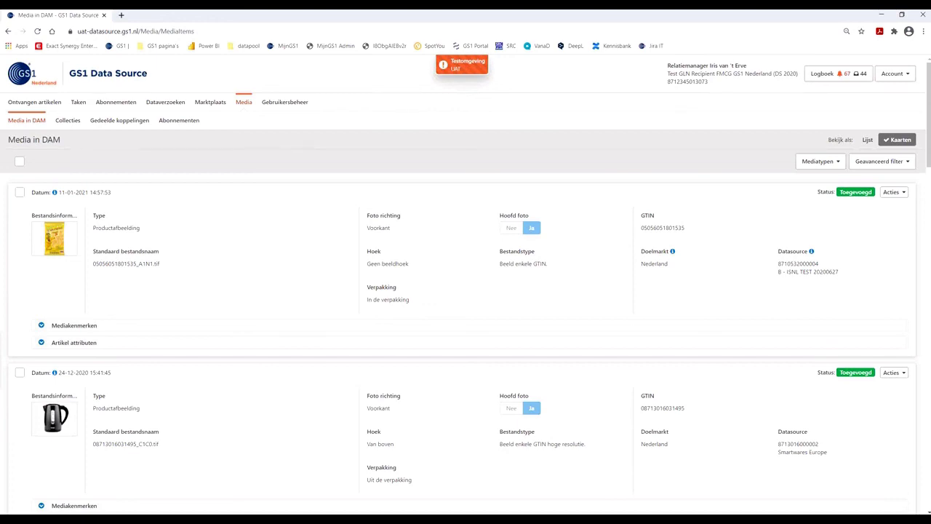
click(894, 192)
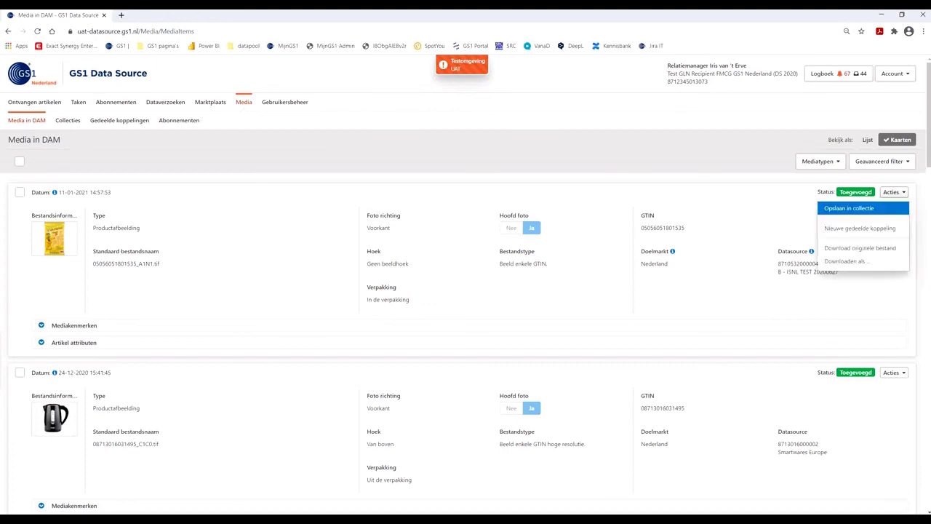
click(847, 261)
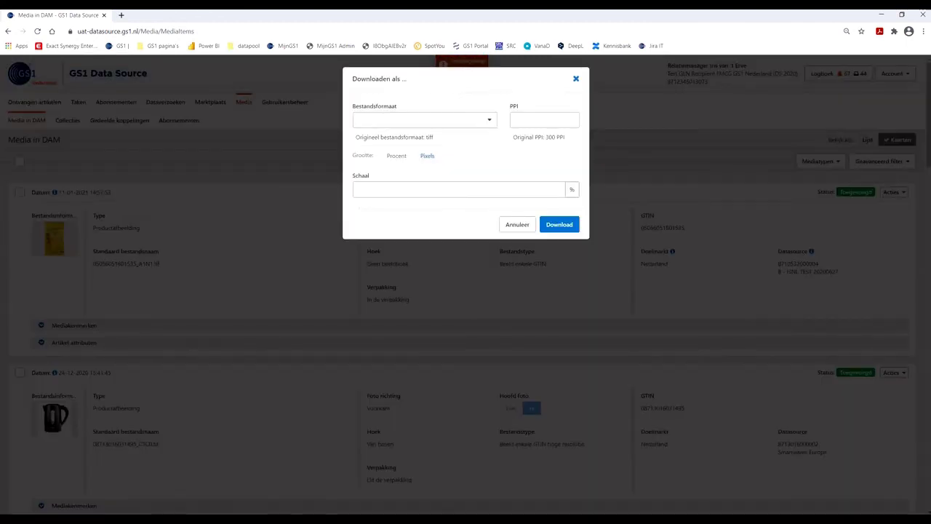
click(424, 120)
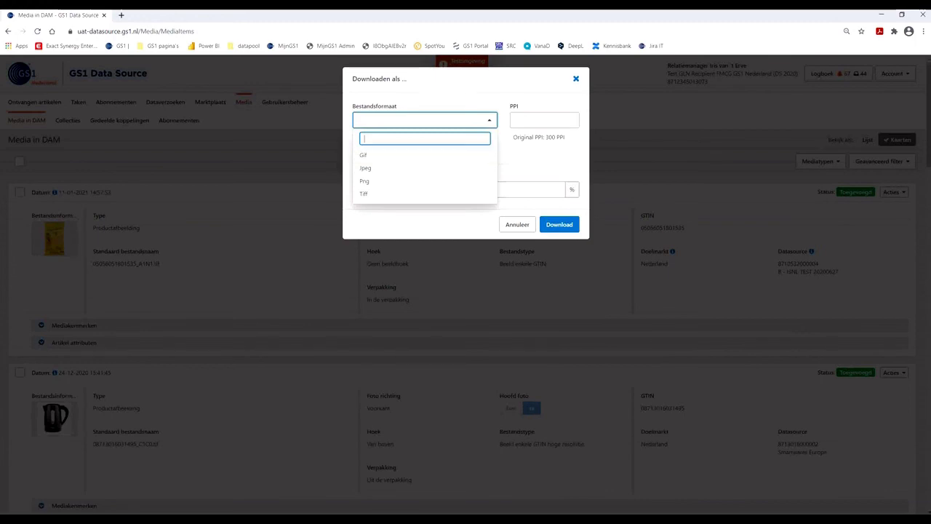
click(531, 190)
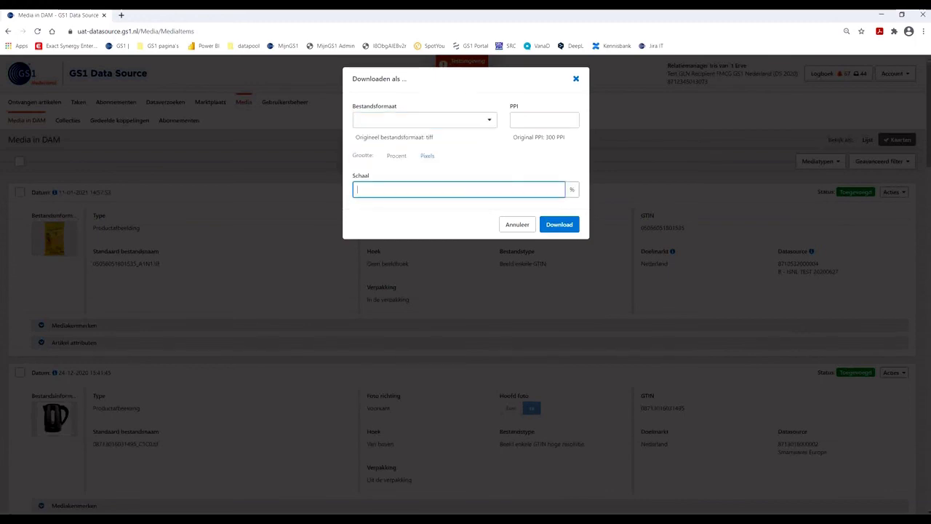
key(Escape)
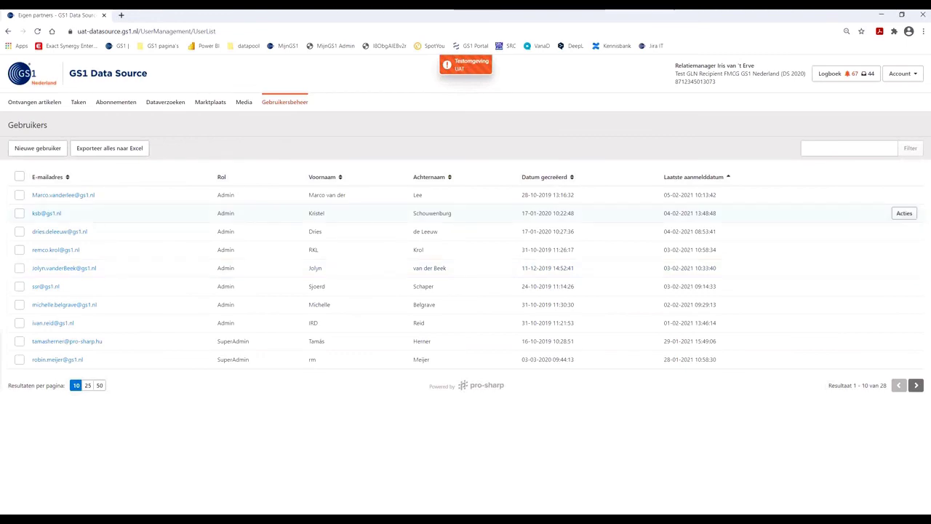
- In user management, open the third listed user's account for editing to view its role and profile
click(904, 232)
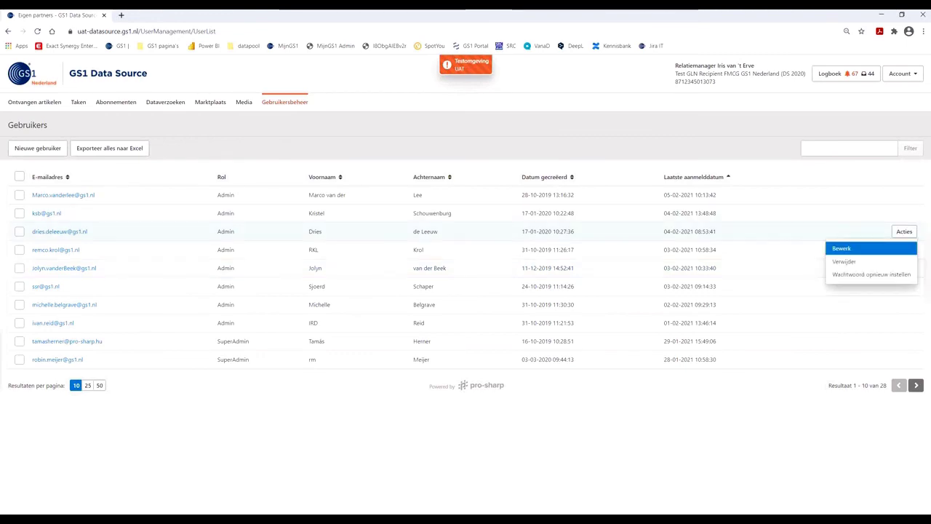
click(842, 246)
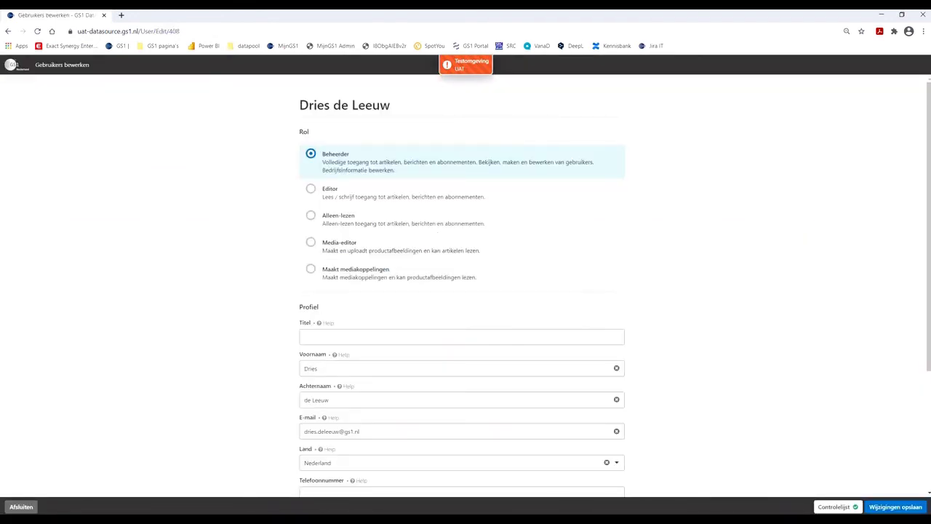